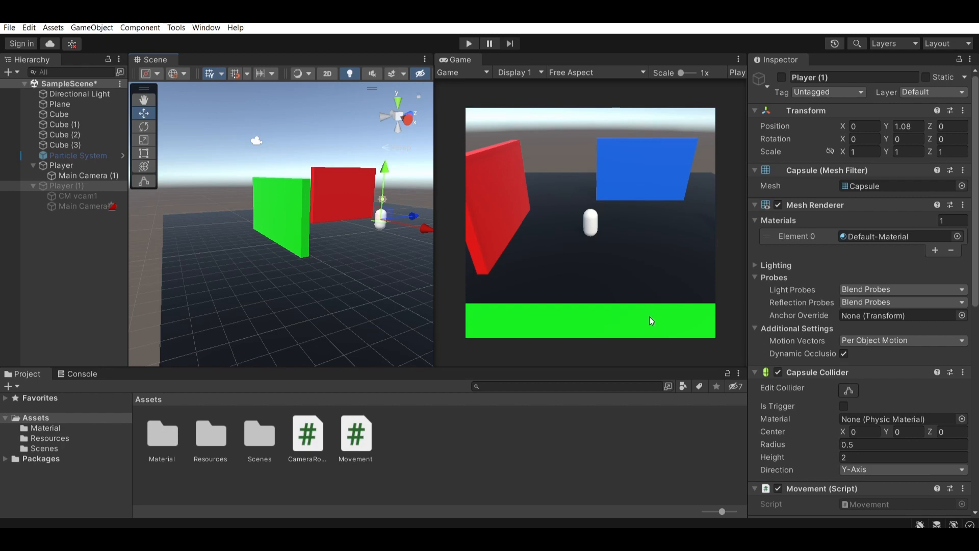
Step: Play-test the scene with the regular child camera, moving the player around the colored walls, and stop play mode
{"action": "left_click", "coordinate": [469, 43]}
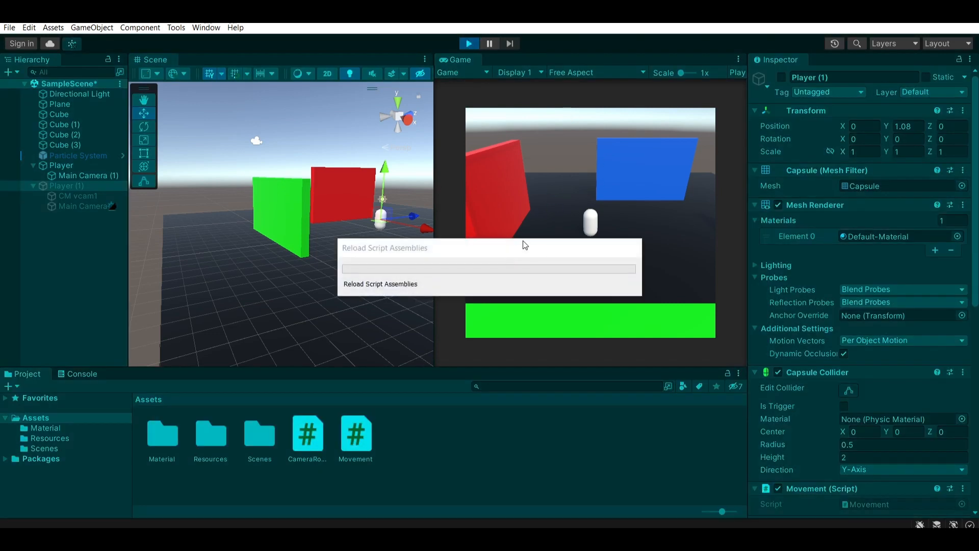
{"action": "left_click", "coordinate": [589, 218]}
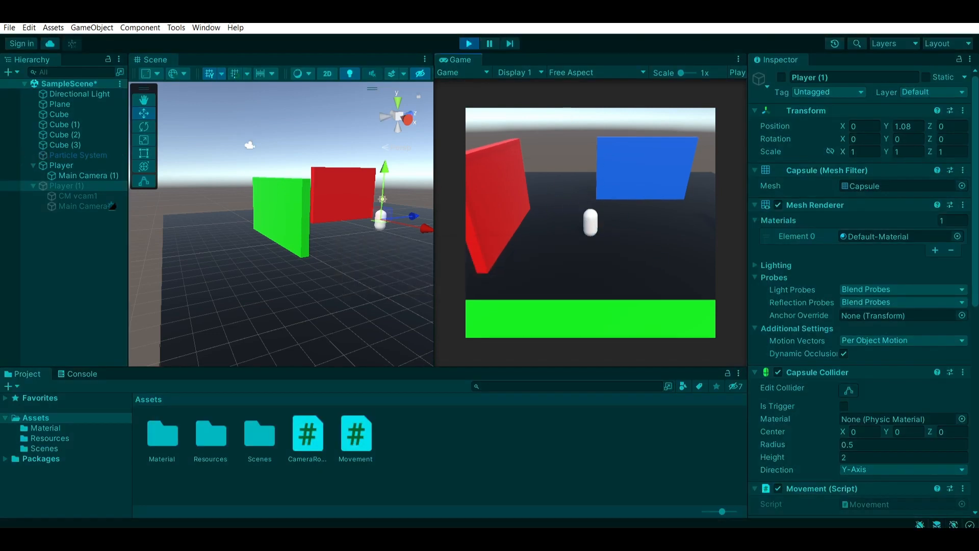
{"action": "key", "text": "d"}
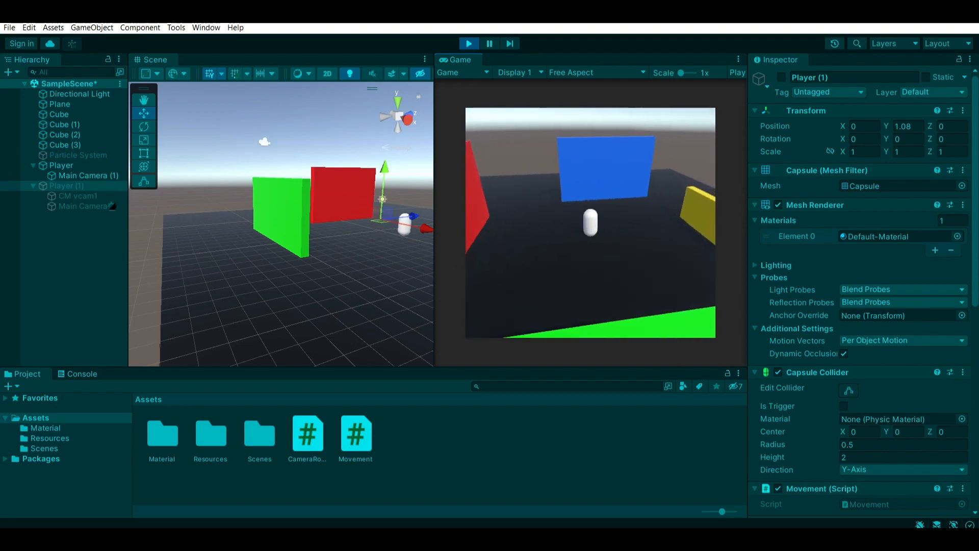
{"action": "key", "text": "a"}
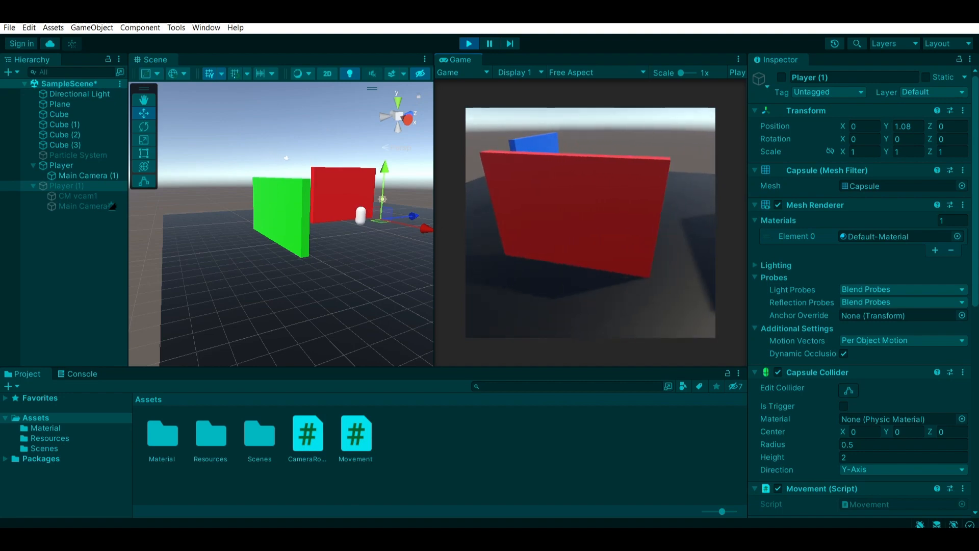
{"action": "key", "text": "w"}
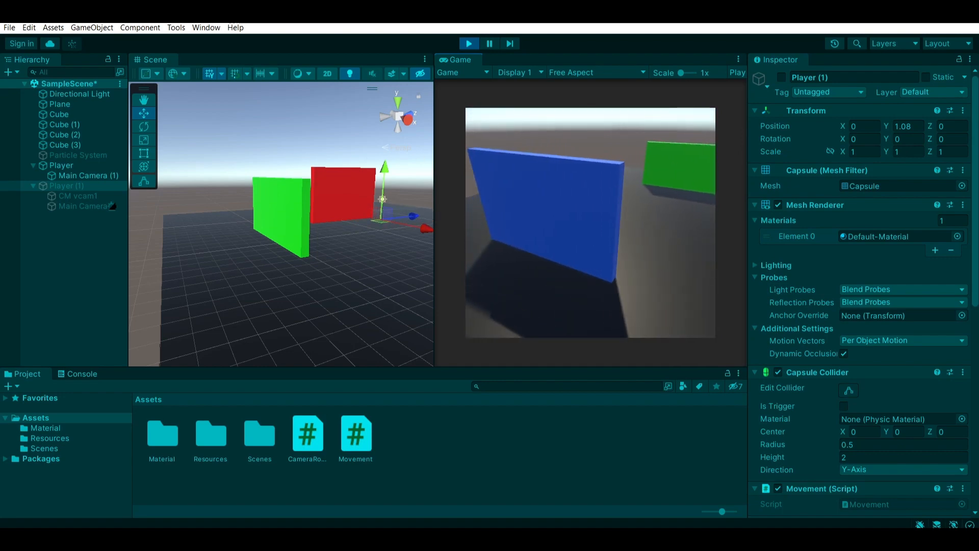
{"action": "key", "text": "w"}
{"action": "key", "text": "Escape"}
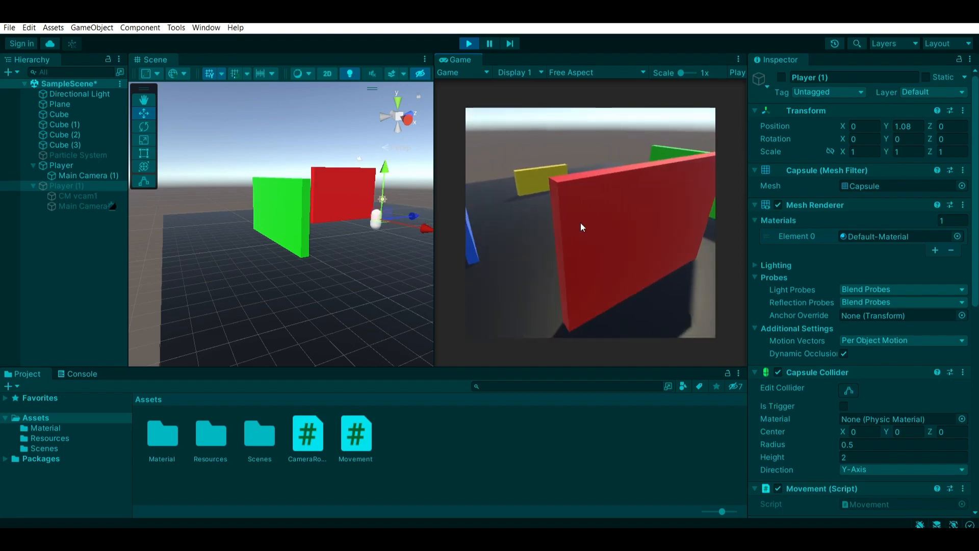
{"action": "left_click", "coordinate": [464, 41]}
Step: Check the Cinemachine package in the Package Manager's Unity Registry and close the manager
{"action": "left_click", "coordinate": [206, 28]}
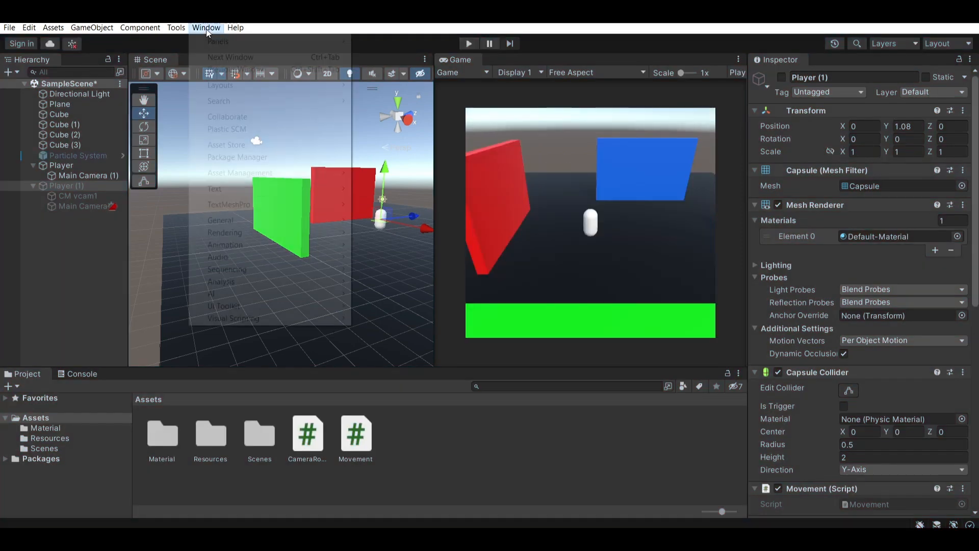
{"action": "left_click", "coordinate": [263, 158]}
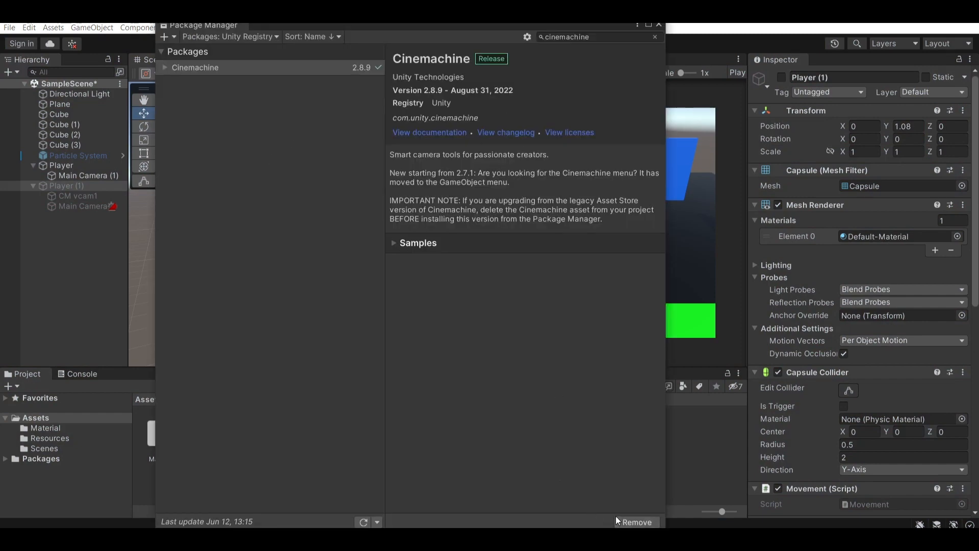
{"action": "left_click", "coordinate": [658, 25]}
Step: Deactivate the Player object and activate Player (1), which carries the Cinemachine camera setup
{"action": "left_click", "coordinate": [64, 164]}
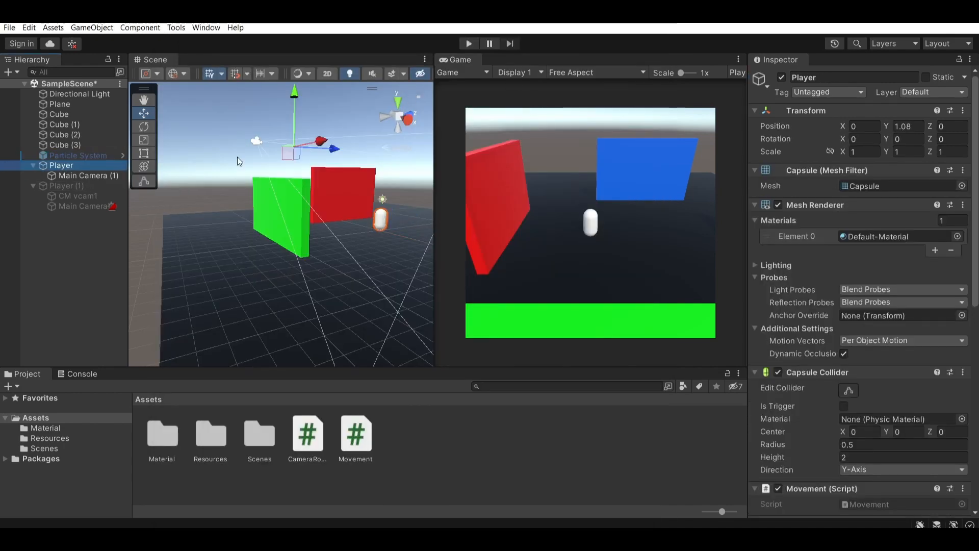
{"action": "left_click", "coordinate": [781, 77]}
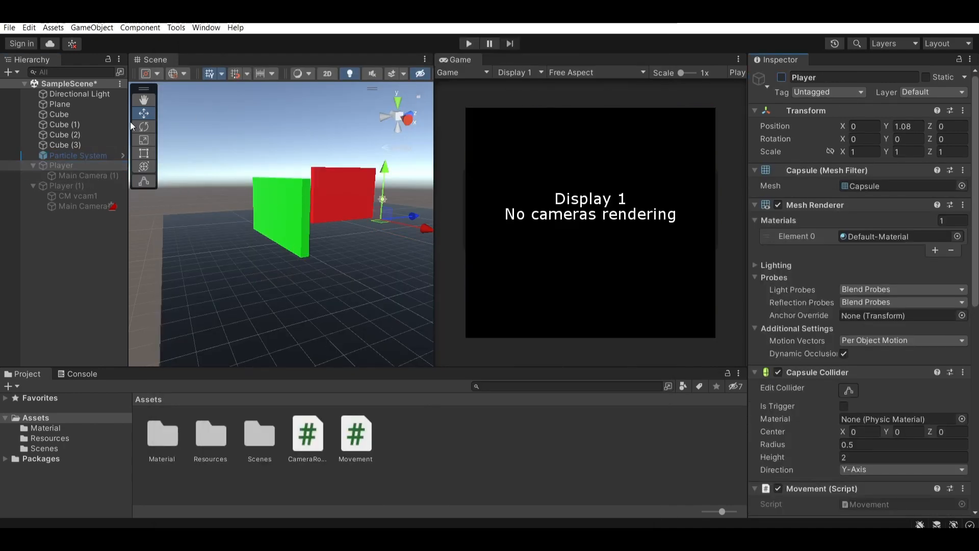
{"action": "left_click", "coordinate": [65, 187]}
{"action": "left_click", "coordinate": [781, 77]}
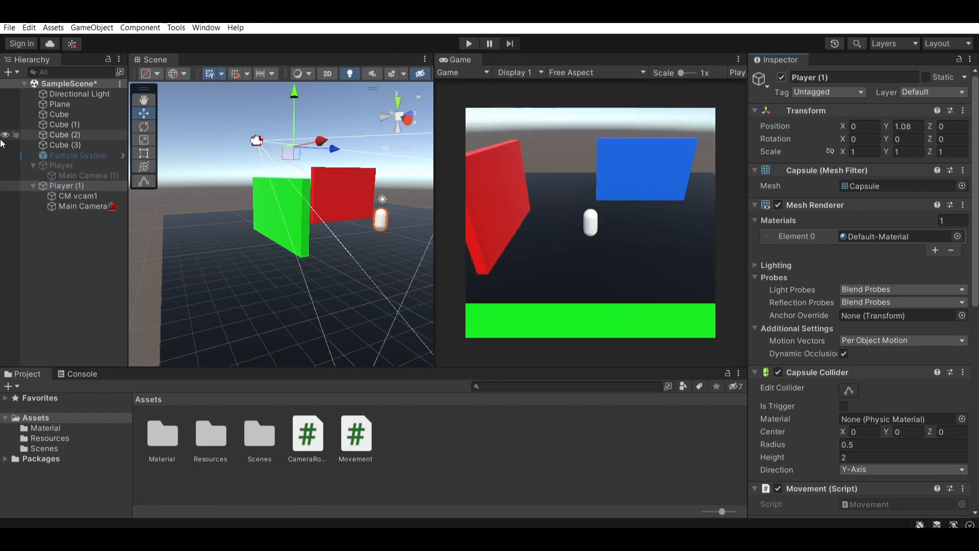
Step: Look up the Cinemachine Virtual Camera option among the objects that can be created under Player (1), without adding one
{"action": "right_click", "coordinate": [83, 186]}
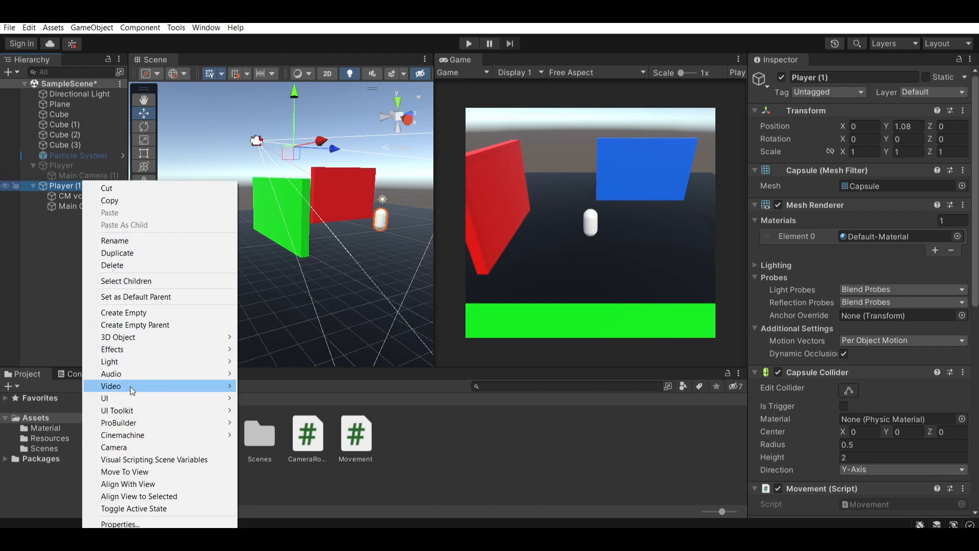
{"action": "mouse_move", "coordinate": [141, 436]}
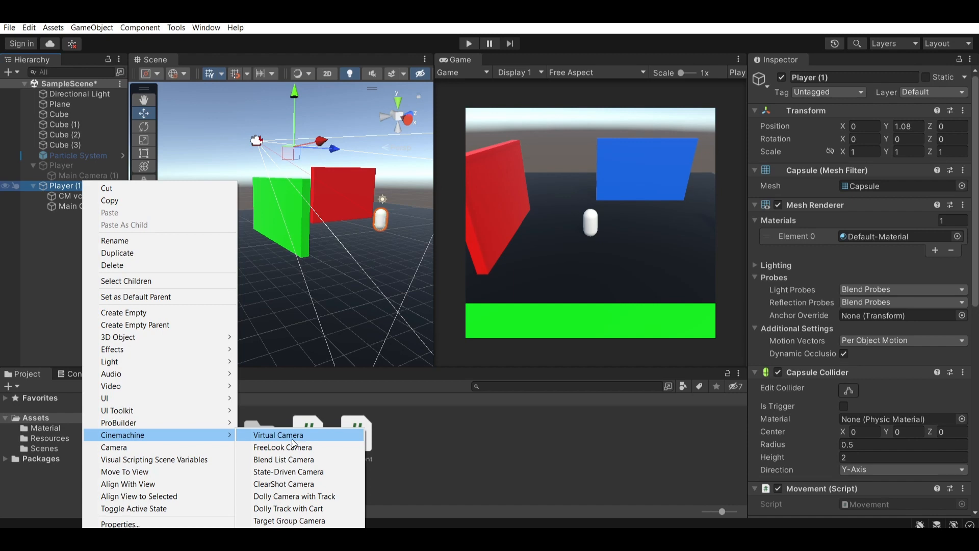
{"action": "left_click", "coordinate": [82, 231]}
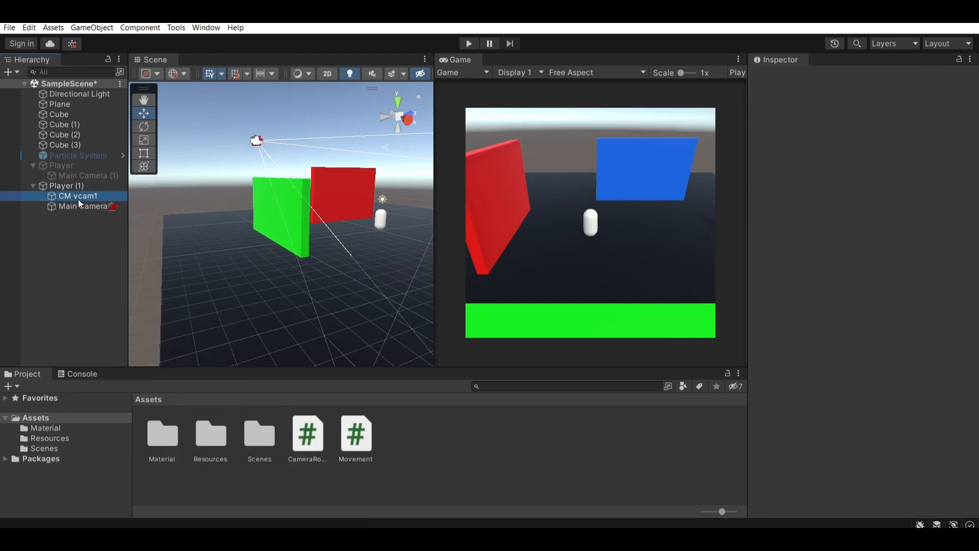
Step: Examine the CinemachineBrain component on Main Camera and the virtual camera, Follow, Look At and collider settings on CM vcam1
{"action": "left_click", "coordinate": [77, 206]}
{"action": "scroll", "coordinate": [893, 281], "scroll_direction": "down", "scroll_amount": 3}
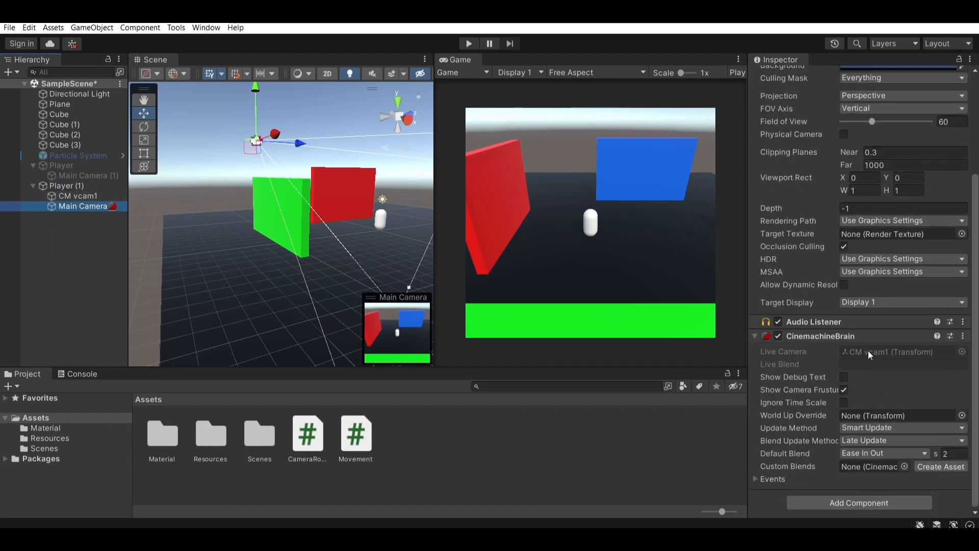
{"action": "left_click", "coordinate": [78, 196]}
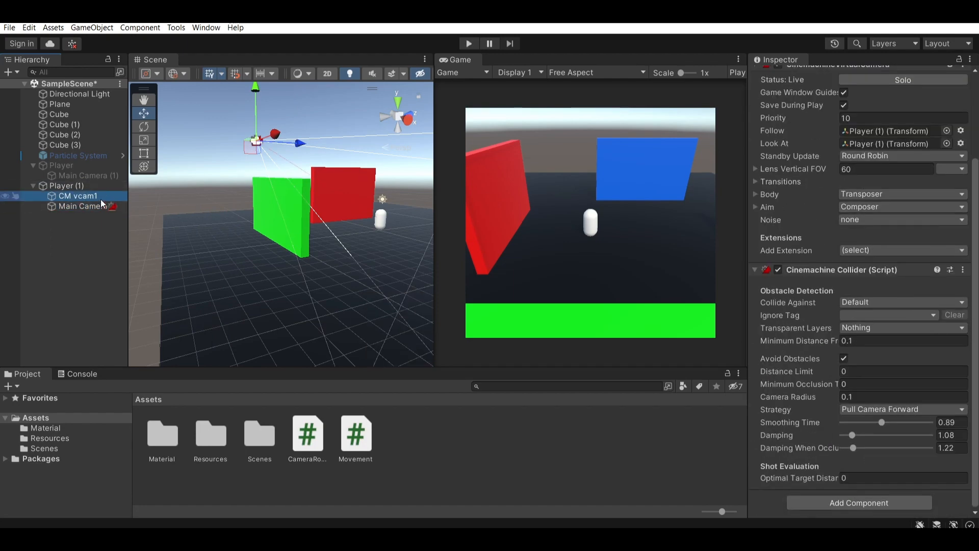
{"action": "scroll", "coordinate": [850, 178], "scroll_direction": "up", "scroll_amount": 4}
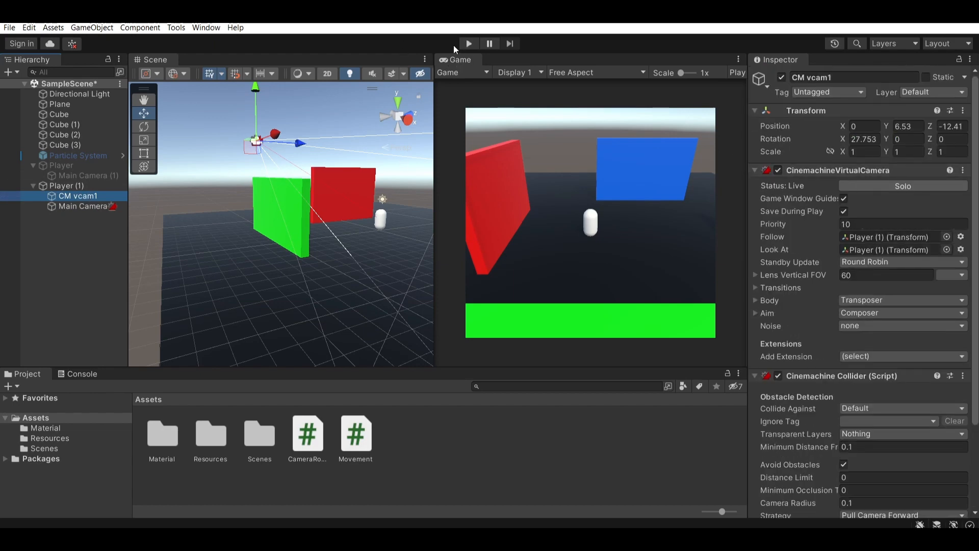
{"action": "scroll", "coordinate": [913, 388], "scroll_direction": "down", "scroll_amount": 4}
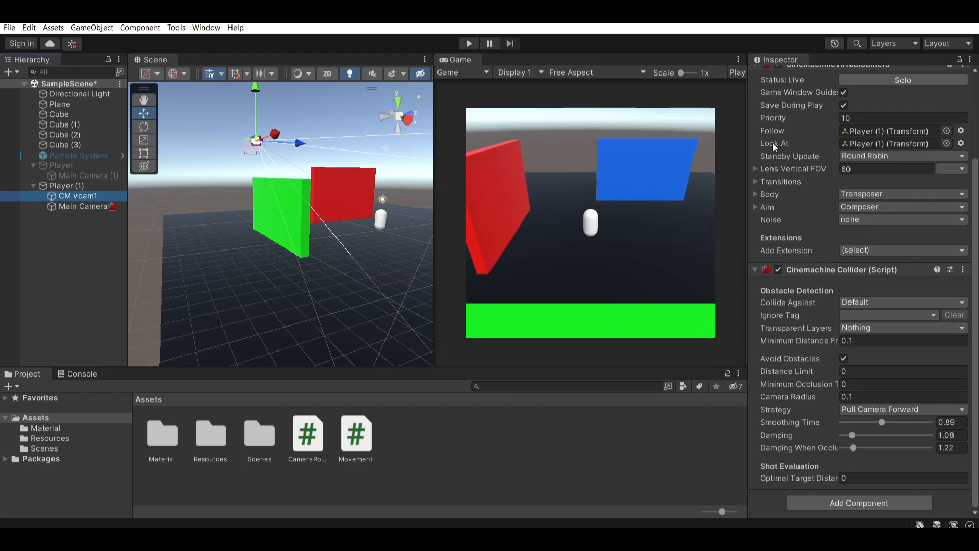
{"action": "scroll", "coordinate": [773, 142], "scroll_direction": "up", "scroll_amount": 4}
{"action": "scroll", "coordinate": [573, 154], "scroll_direction": "up", "scroll_amount": 4}
{"action": "scroll", "coordinate": [603, 189], "scroll_direction": "down", "scroll_amount": 3}
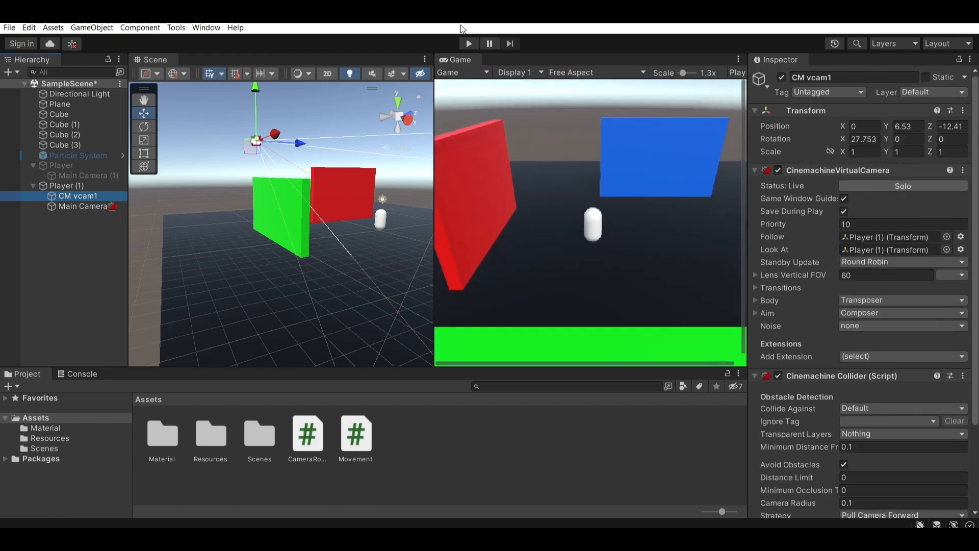
Step: Play-test the scene with the Cinemachine camera, moving the player near the walls, and stop play mode
{"action": "left_click", "coordinate": [468, 44]}
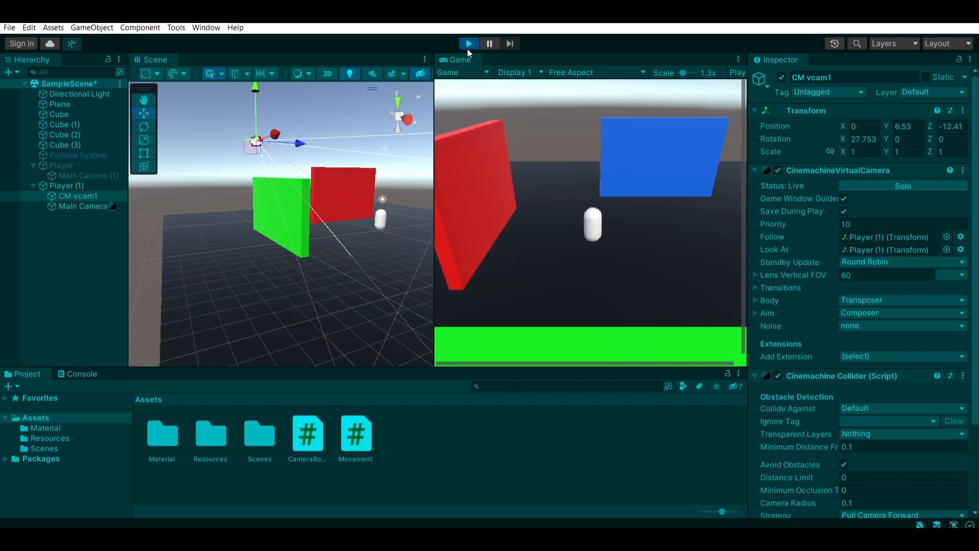
{"action": "left_click", "coordinate": [583, 189]}
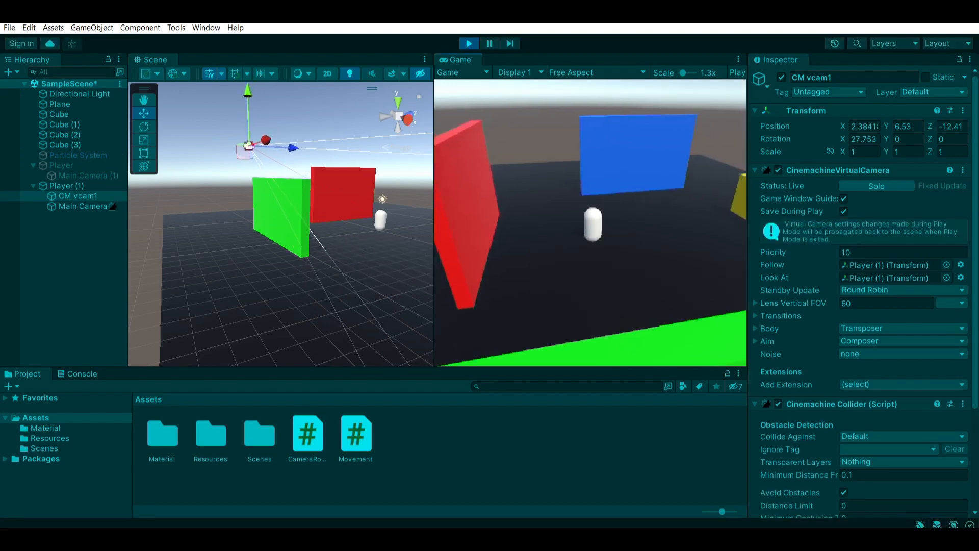
{"action": "key", "text": "a"}
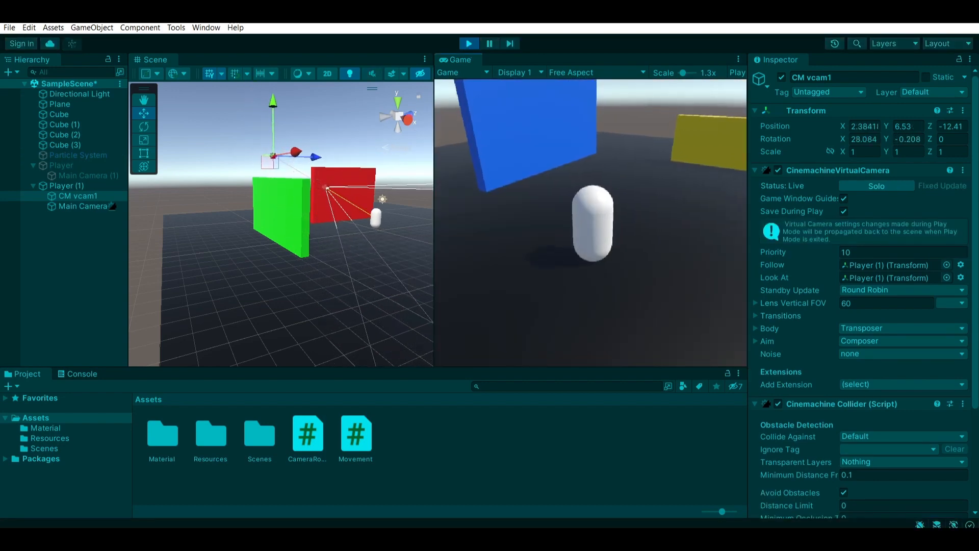
{"action": "key", "text": "w"}
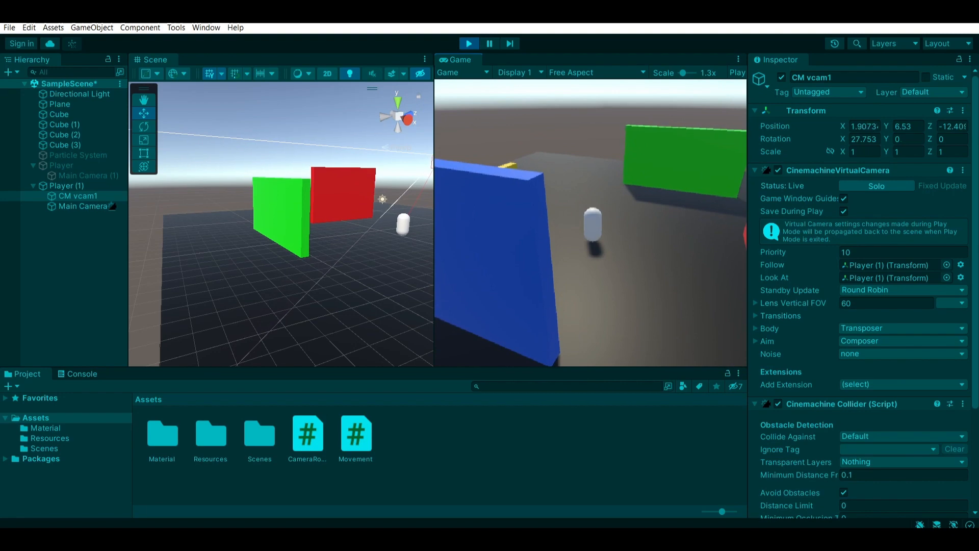
{"action": "scroll", "coordinate": [810, 406], "scroll_direction": "down", "scroll_amount": 3}
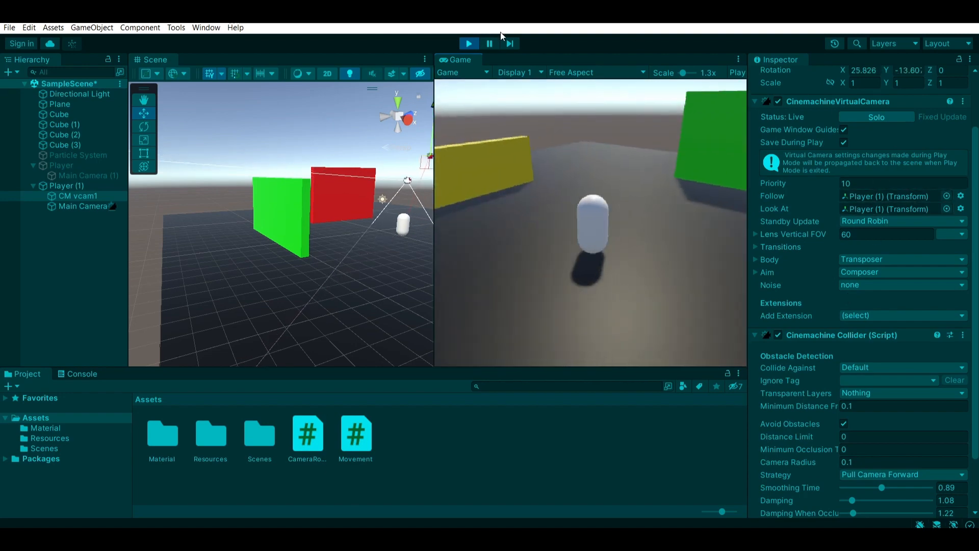
{"action": "left_click", "coordinate": [469, 44]}
Step: Collapse the Cinemachine Collider on CM vcam1 and expand its Body and Aim settings for review
{"action": "left_click", "coordinate": [756, 306]}
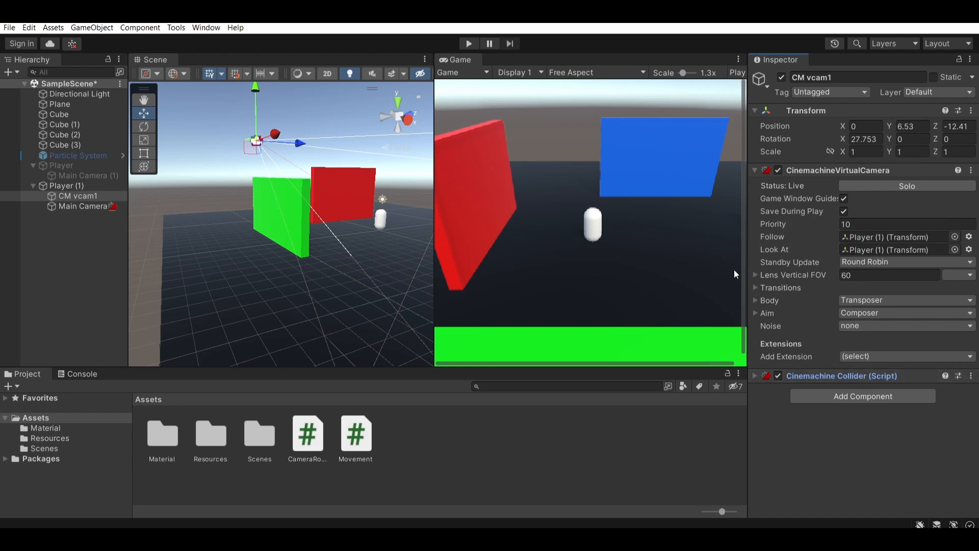
{"action": "scroll", "coordinate": [710, 268], "scroll_direction": "down", "scroll_amount": 2}
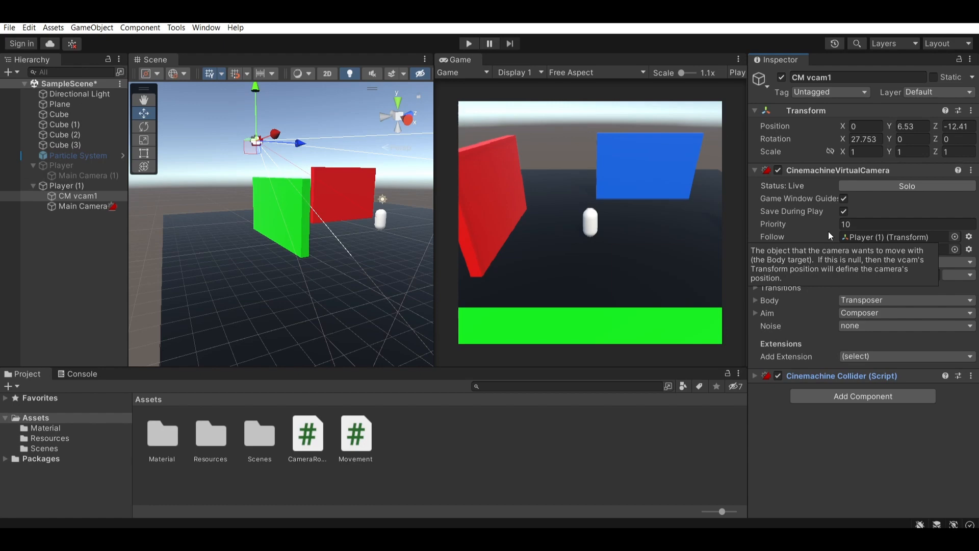
{"action": "left_click", "coordinate": [766, 301]}
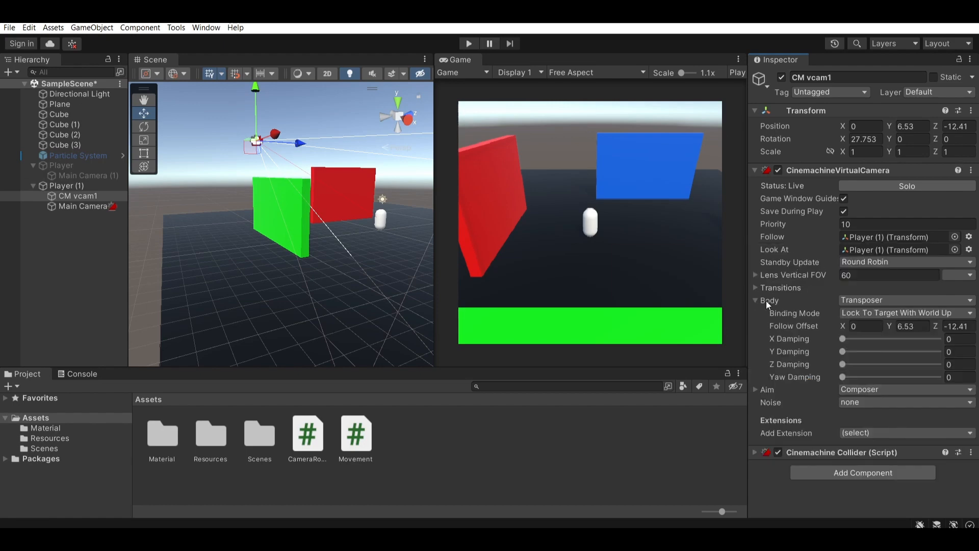
{"action": "left_click", "coordinate": [768, 390]}
{"action": "scroll", "coordinate": [796, 382], "scroll_direction": "down", "scroll_amount": 3}
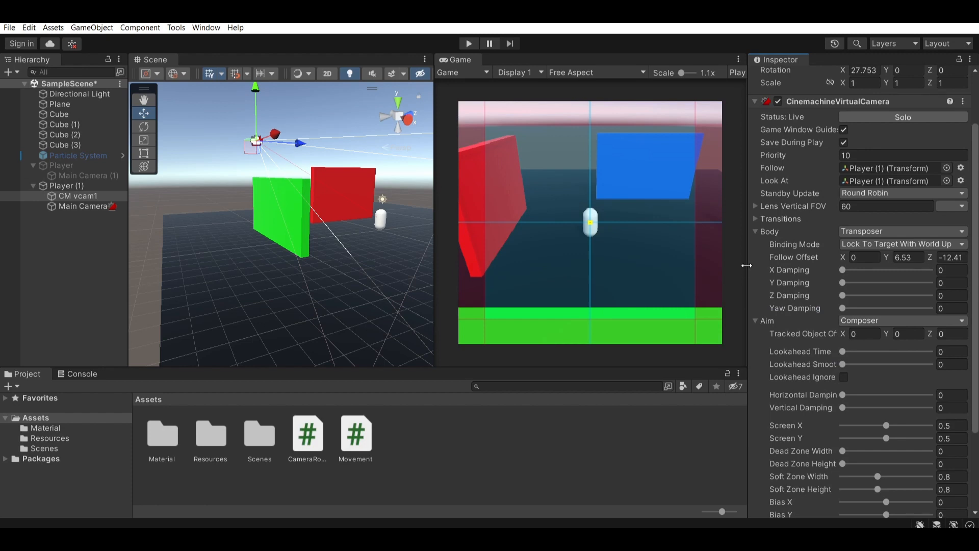
Step: Start play mode again and move the player sideways to observe how the undamped virtual camera follows
{"action": "left_click", "coordinate": [469, 44]}
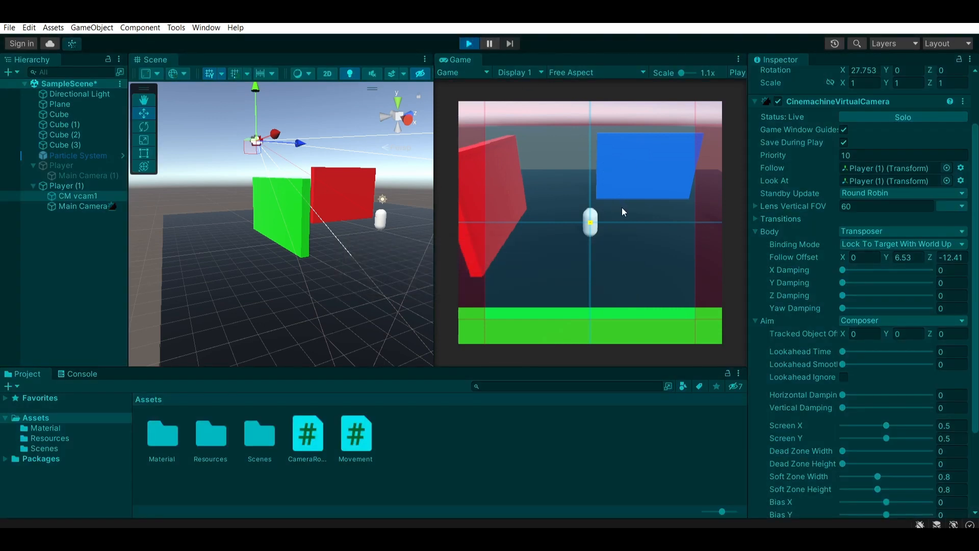
{"action": "key", "text": "a"}
{"action": "key", "text": "d"}
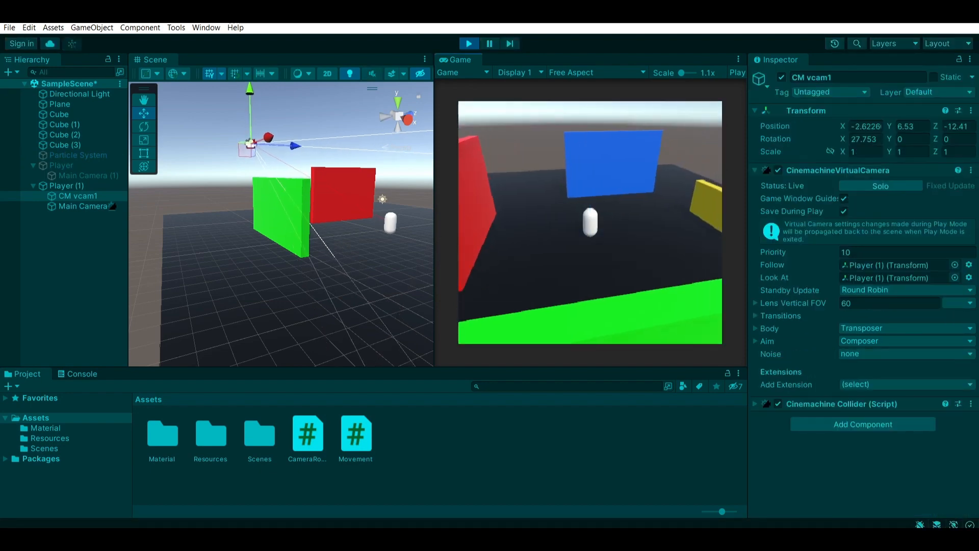
{"action": "key", "text": "a"}
{"action": "key", "text": "d"}
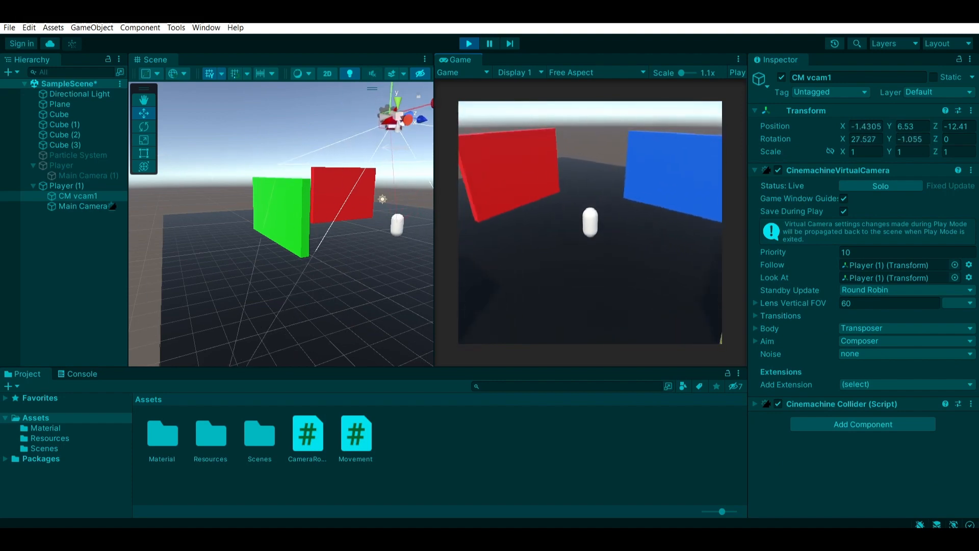
Step: Set CM vcam1's Body damping to X 2.8, Y 2.8, Z 3.3 and Yaw 2.9, and test it by moving the player
{"action": "left_click", "coordinate": [773, 331]}
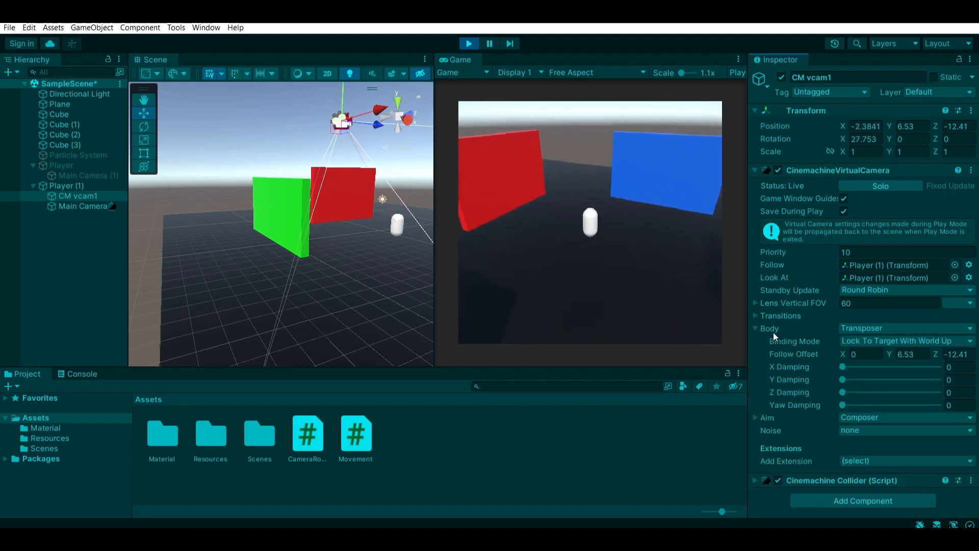
{"action": "left_click_drag", "start_coordinate": [842, 368], "coordinate": [852, 388]}
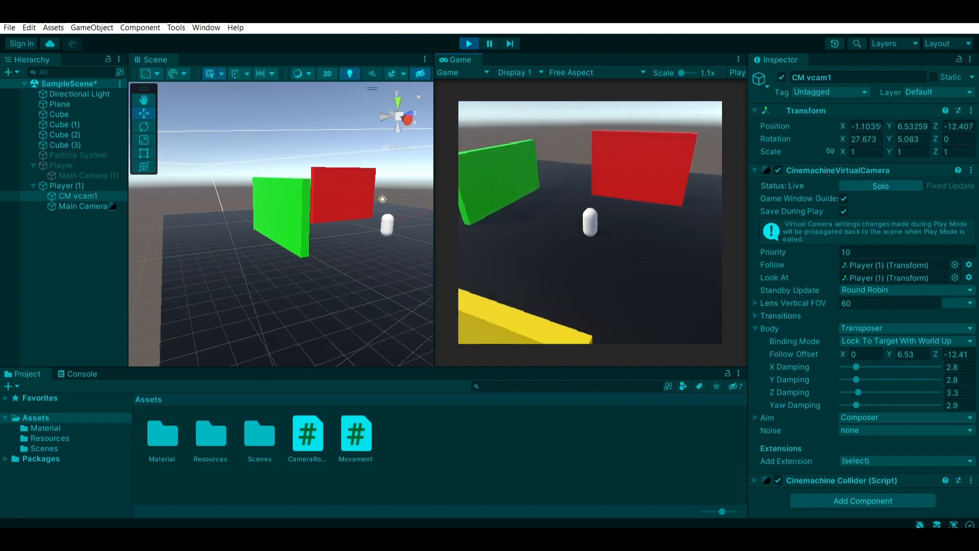
{"action": "key", "text": "a"}
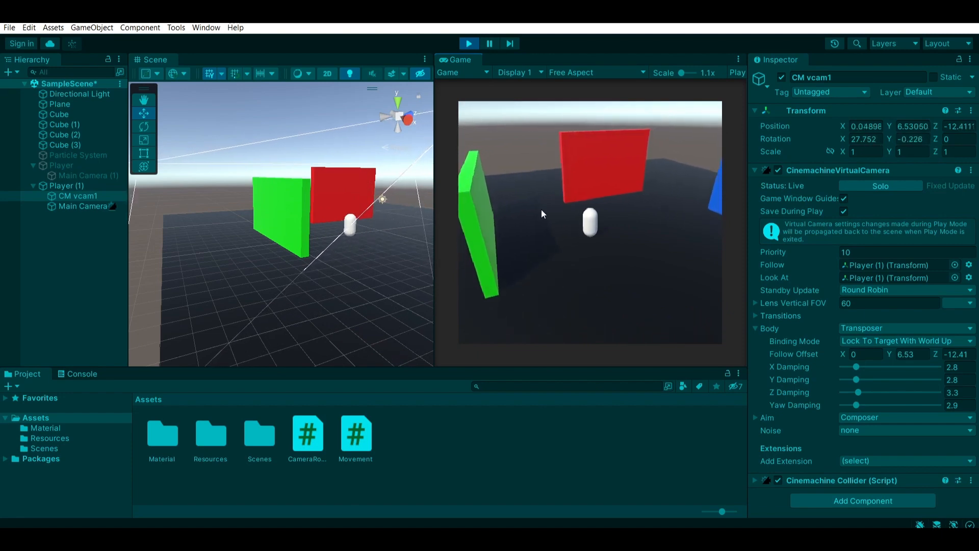
Step: Set the X, Y and Z damping of CM vcam1's Body back to 0
{"action": "left_click_drag", "start_coordinate": [856, 367], "coordinate": [842, 392]}
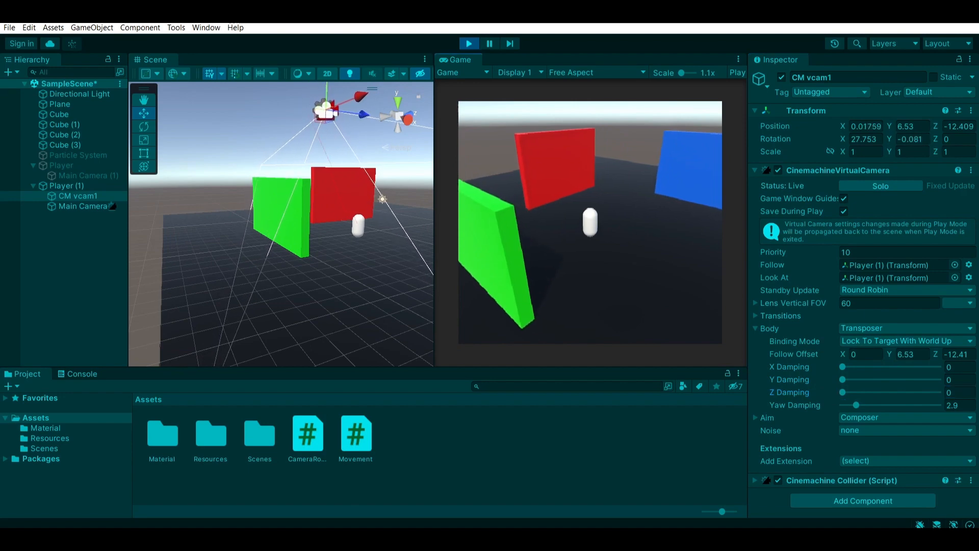
Step: Expand CM vcam1's Aim settings and try a Horizontal Damping of 2.2 and a Vertical Damping of 2.4
{"action": "left_click", "coordinate": [767, 417]}
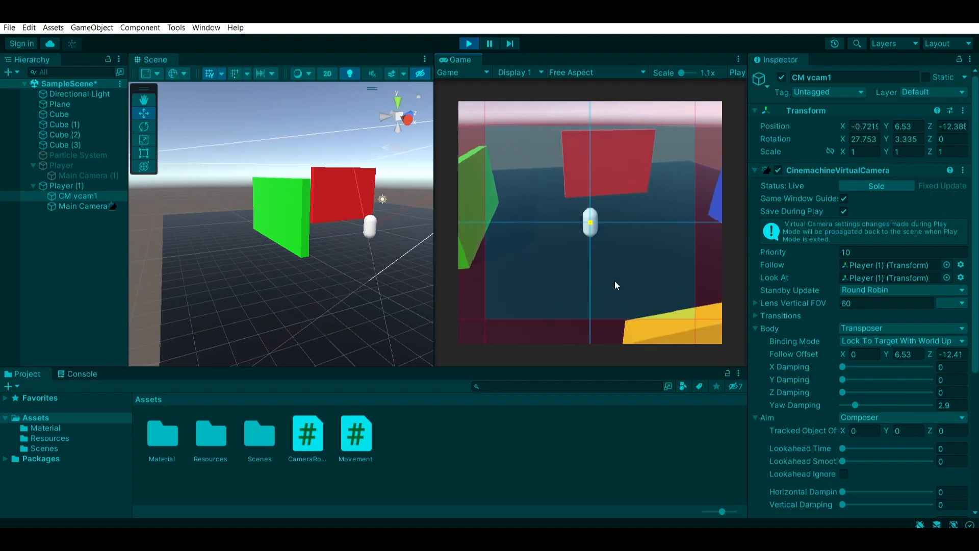
{"action": "scroll", "coordinate": [855, 470], "scroll_direction": "down", "scroll_amount": 3}
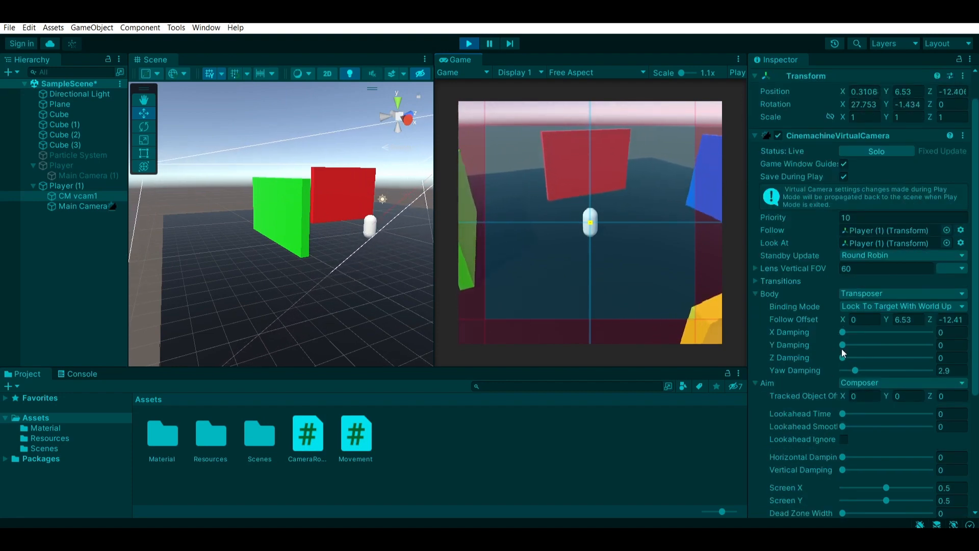
{"action": "scroll", "coordinate": [841, 347], "scroll_direction": "down", "scroll_amount": 8}
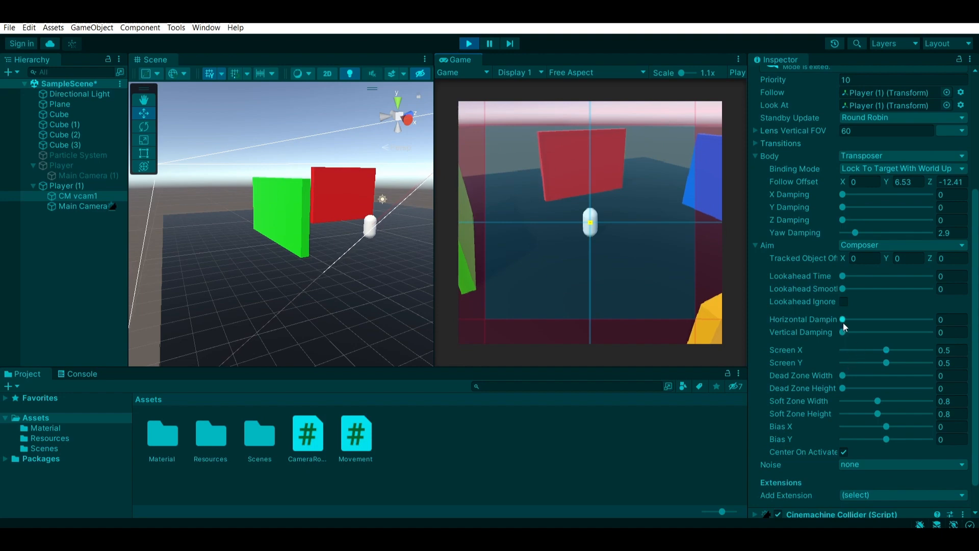
{"action": "left_click", "coordinate": [709, 288]}
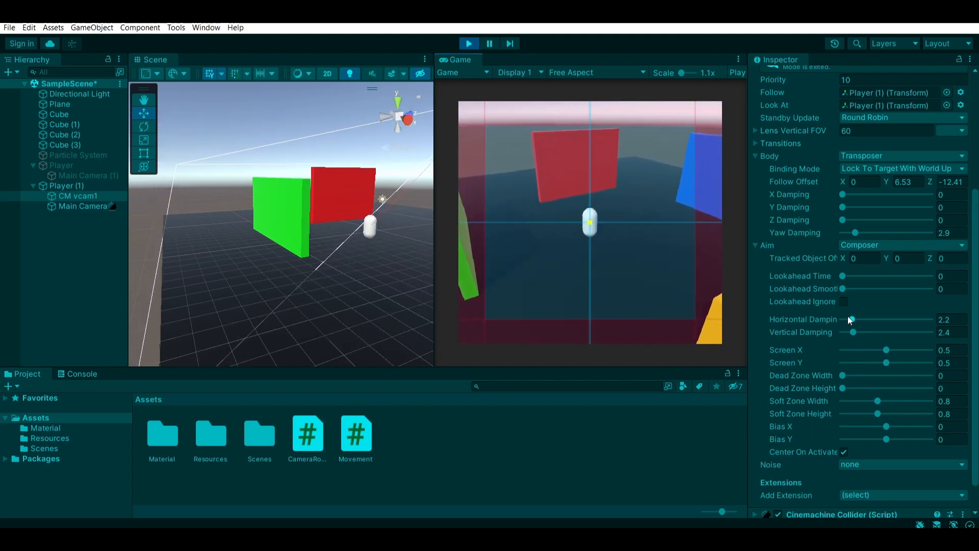
Step: Set the Aim's Horizontal and Vertical Damping back to 0 and move the player around near the green wall
{"action": "scroll", "coordinate": [857, 324], "scroll_direction": "down", "scroll_amount": 3}
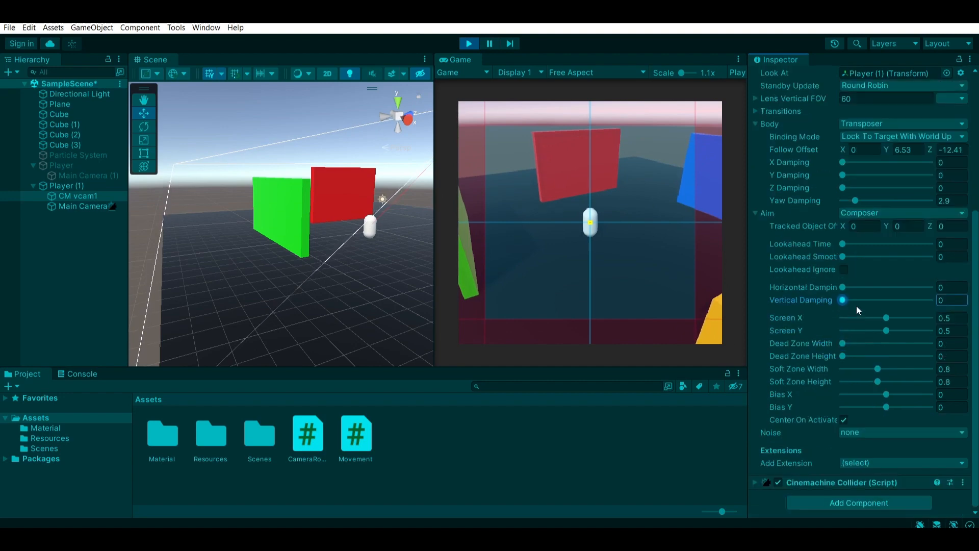
{"action": "left_click", "coordinate": [592, 207]}
{"action": "key", "text": "a"}
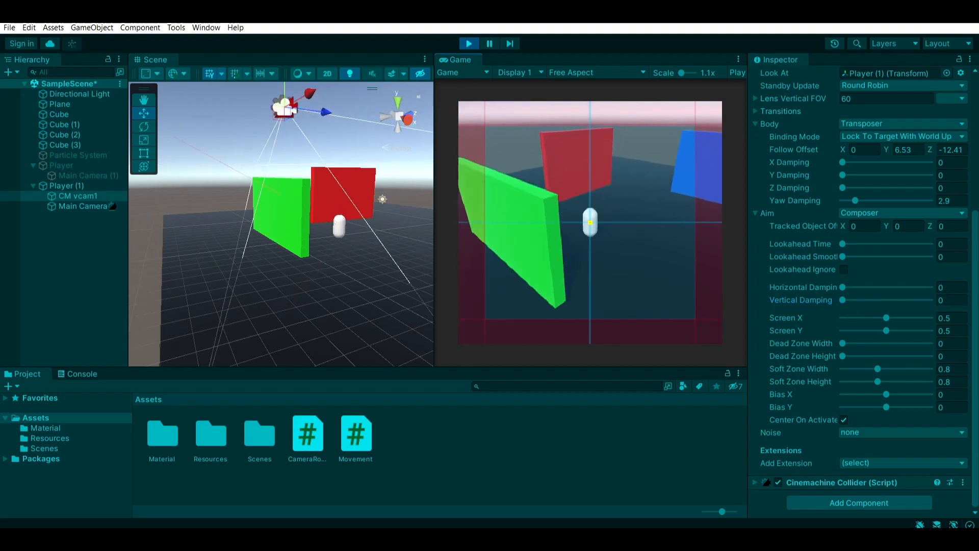
{"action": "key", "text": "w"}
{"action": "key", "text": "Escape"}
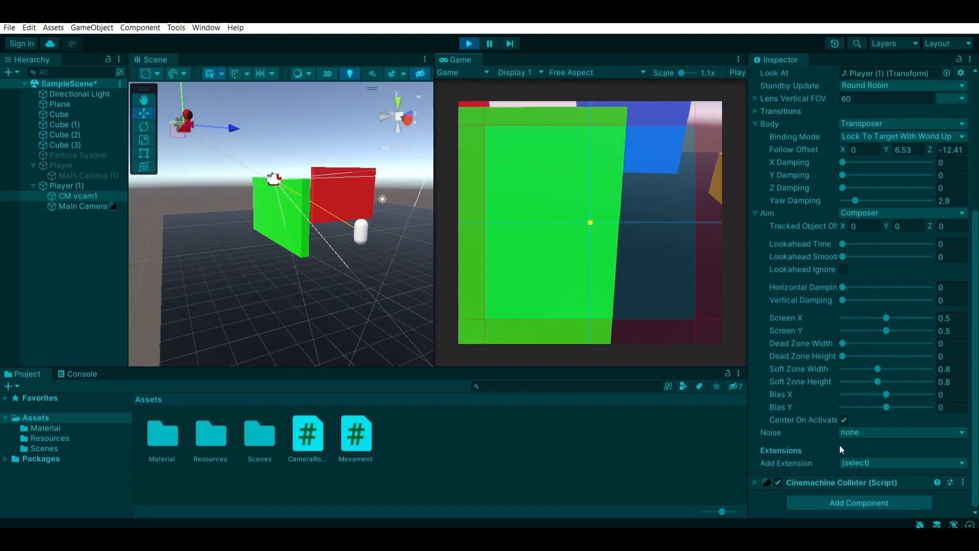
Step: Review the extensions that can be added to CM vcam1, including CinemachineCollider, and expand its Cinemachine Collider component
{"action": "left_click", "coordinate": [869, 464]}
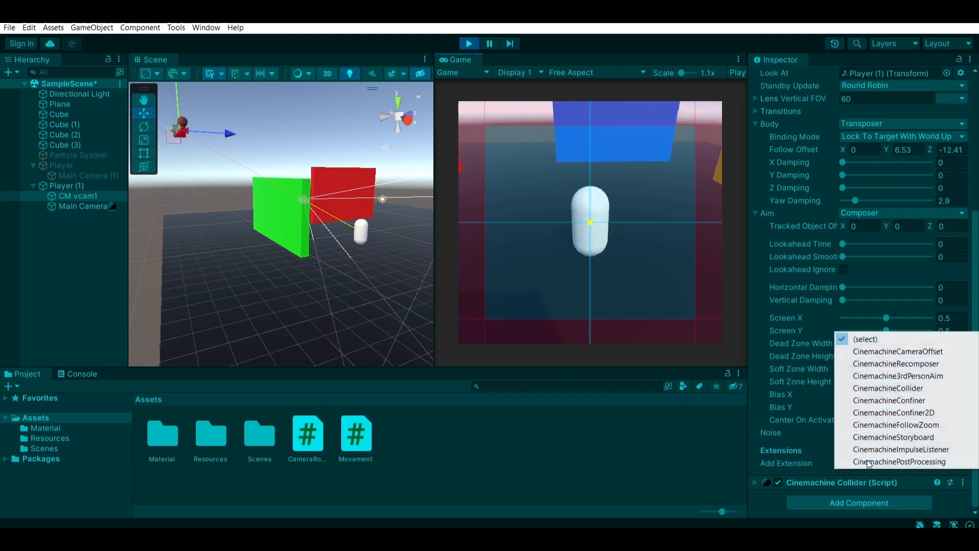
{"action": "left_click", "coordinate": [793, 464]}
{"action": "left_click", "coordinate": [848, 465]}
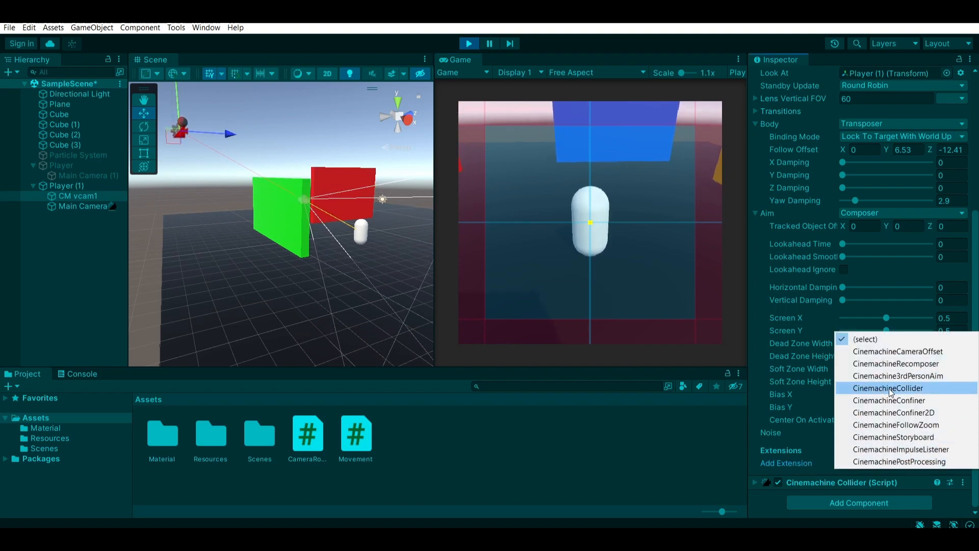
{"action": "left_click", "coordinate": [799, 482]}
{"action": "scroll", "coordinate": [800, 477], "scroll_direction": "down", "scroll_amount": 8}
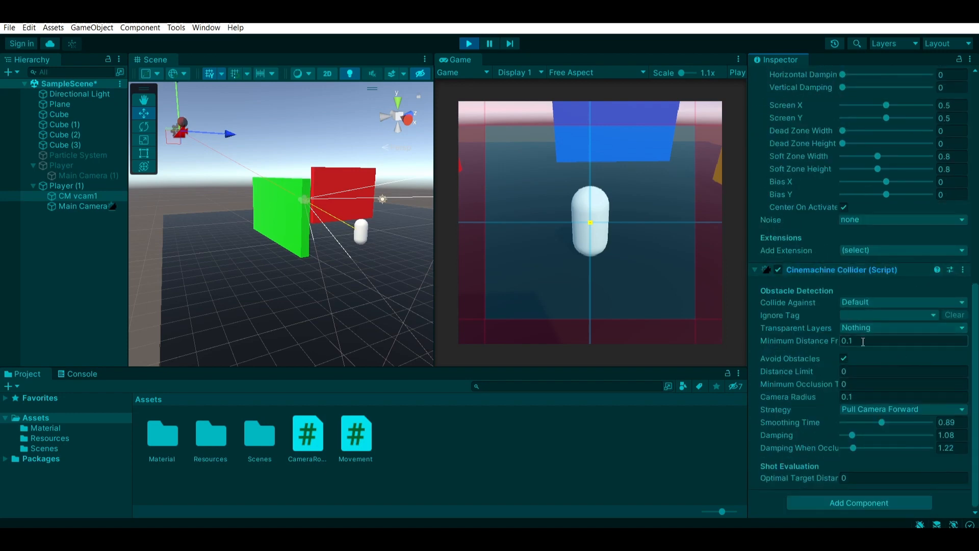
Step: Move the player around the green wall to observe how the collider's Pull Camera Forward strategy handles obstacles
{"action": "left_click", "coordinate": [647, 282]}
{"action": "key", "text": "w"}
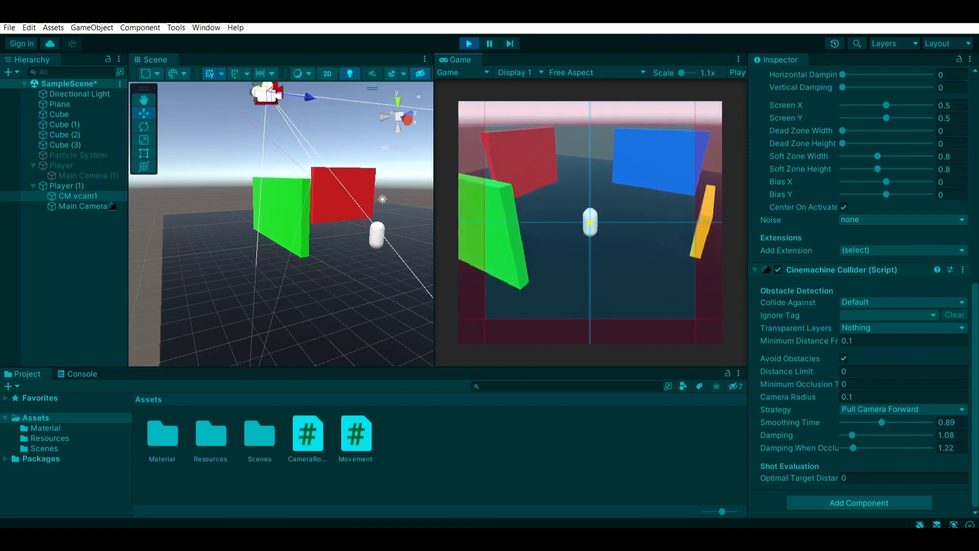
{"action": "key", "text": "s"}
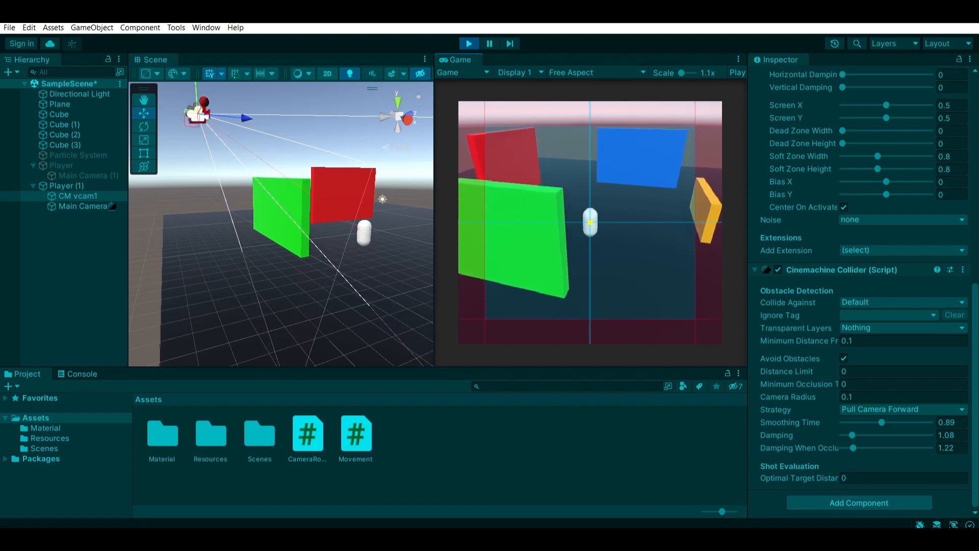
{"action": "key", "text": "a"}
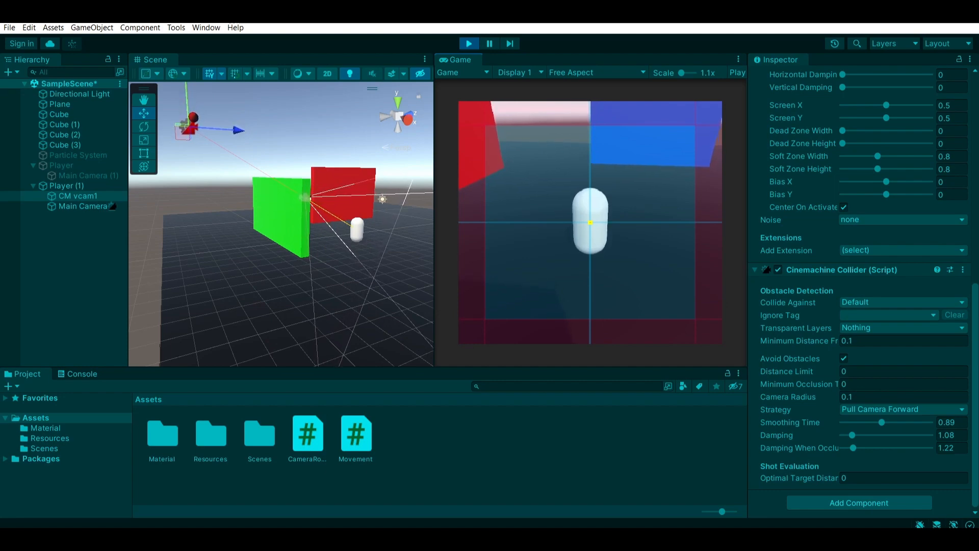
{"action": "key", "text": "d"}
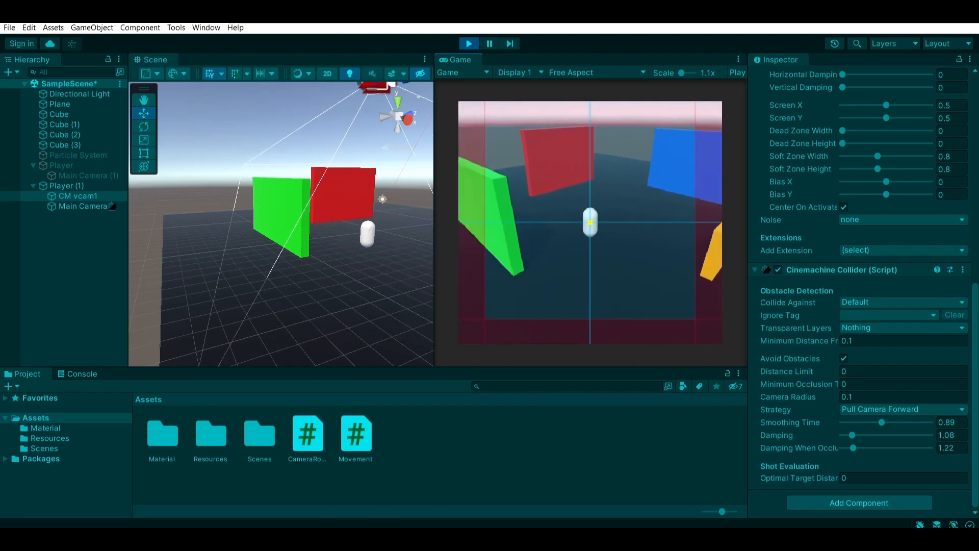
{"action": "key", "text": "a"}
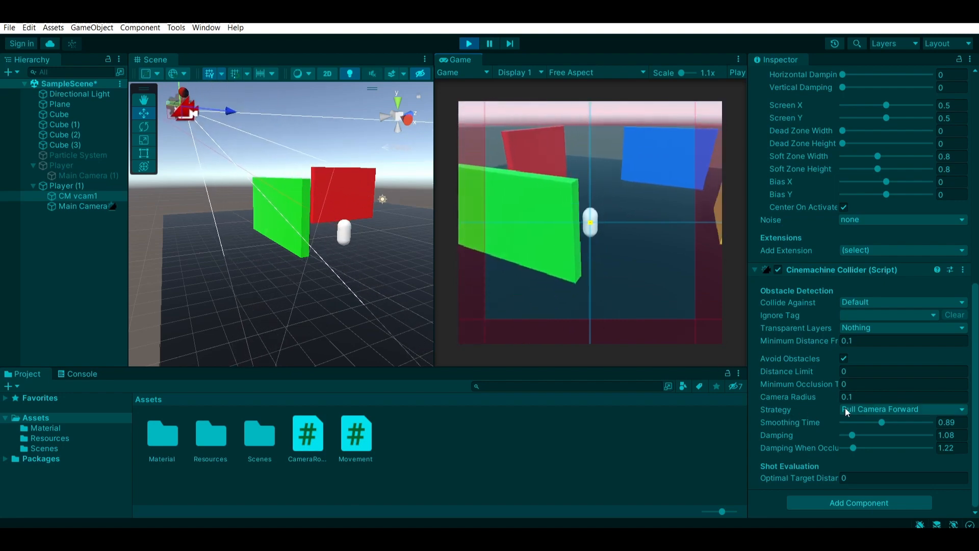
Step: Change the Cinemachine Collider's Strategy to Preserve Camera Height
{"action": "left_click", "coordinate": [866, 400]}
{"action": "left_click", "coordinate": [869, 408]}
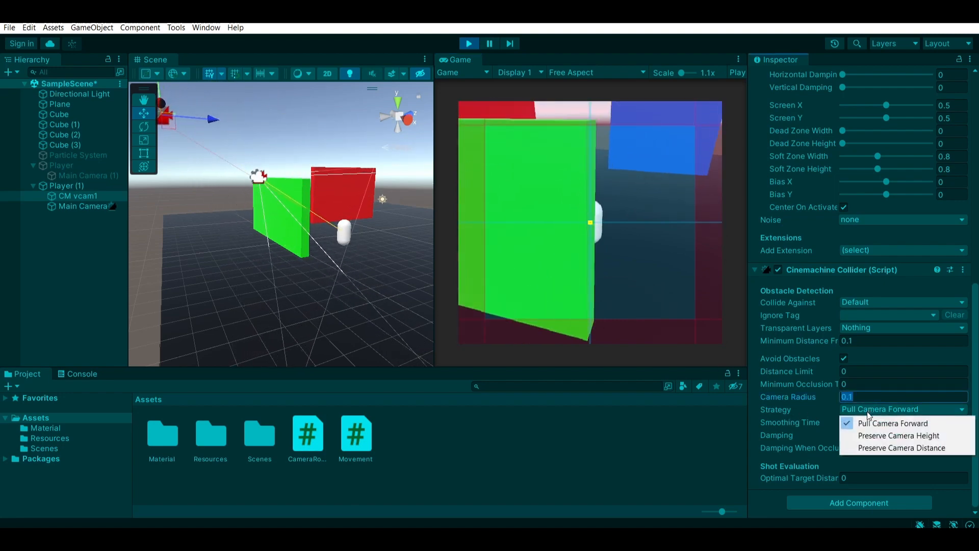
{"action": "left_click", "coordinate": [885, 436]}
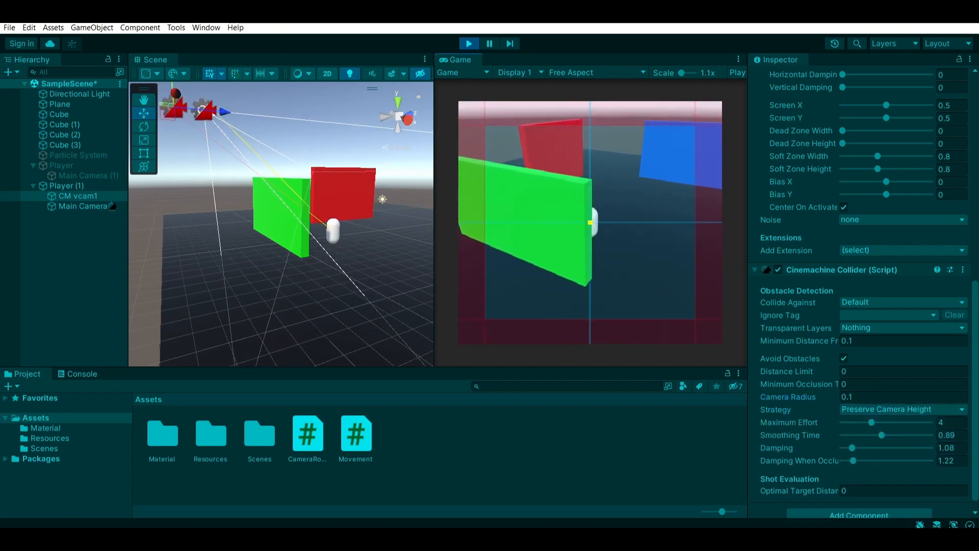
Step: Move the player around the green and red walls to observe the Preserve Camera Height strategy avoiding obstacles
{"action": "key", "text": "a"}
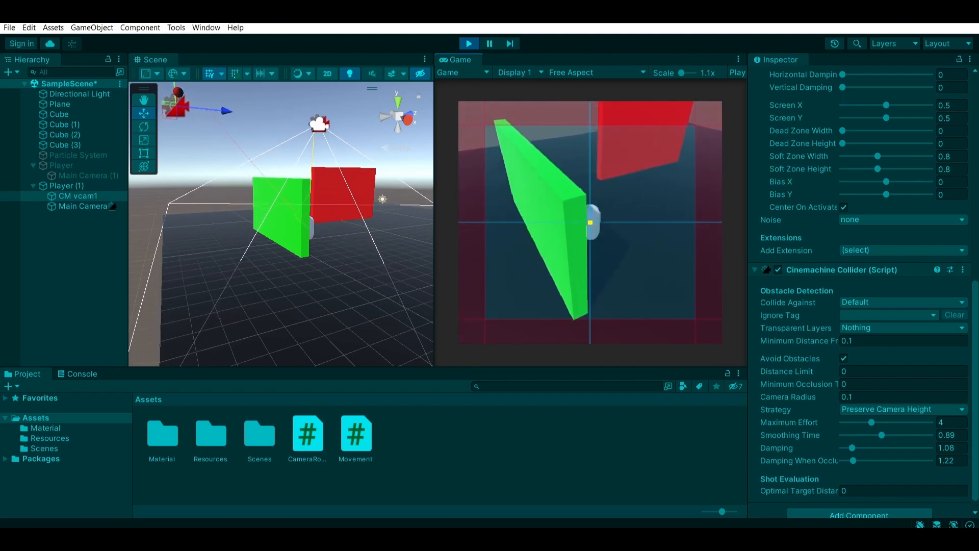
{"action": "key", "text": "w"}
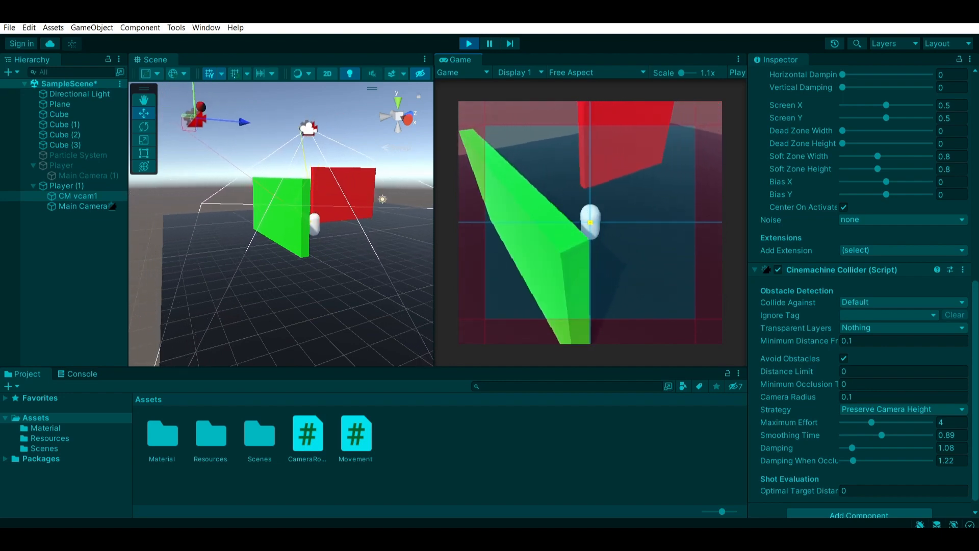
{"action": "key", "text": "a"}
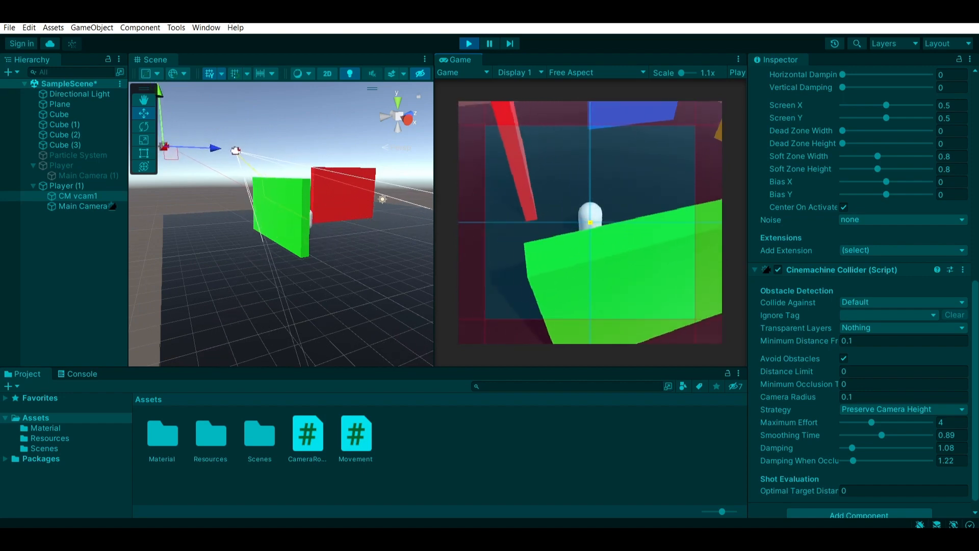
{"action": "key", "text": "a"}
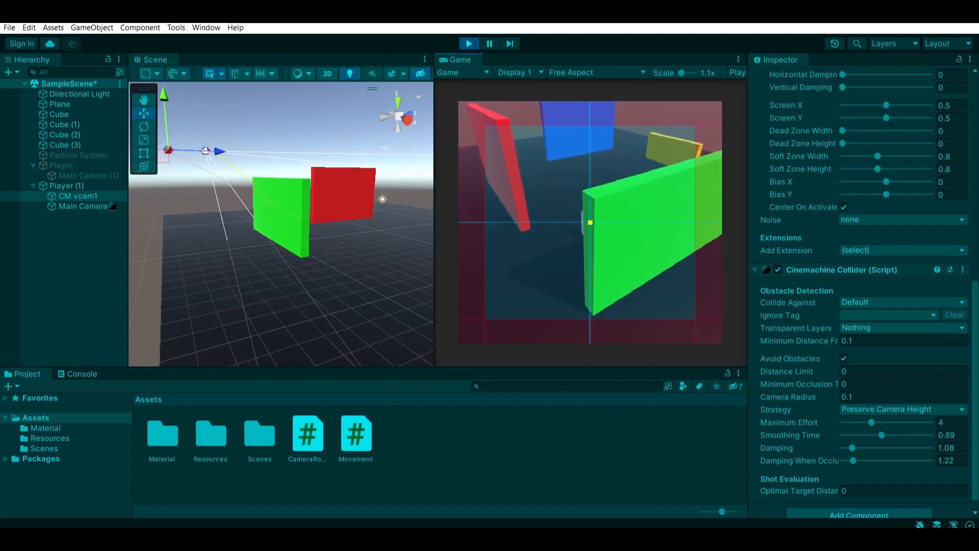
{"action": "key", "text": "a"}
{"action": "key", "text": "d"}
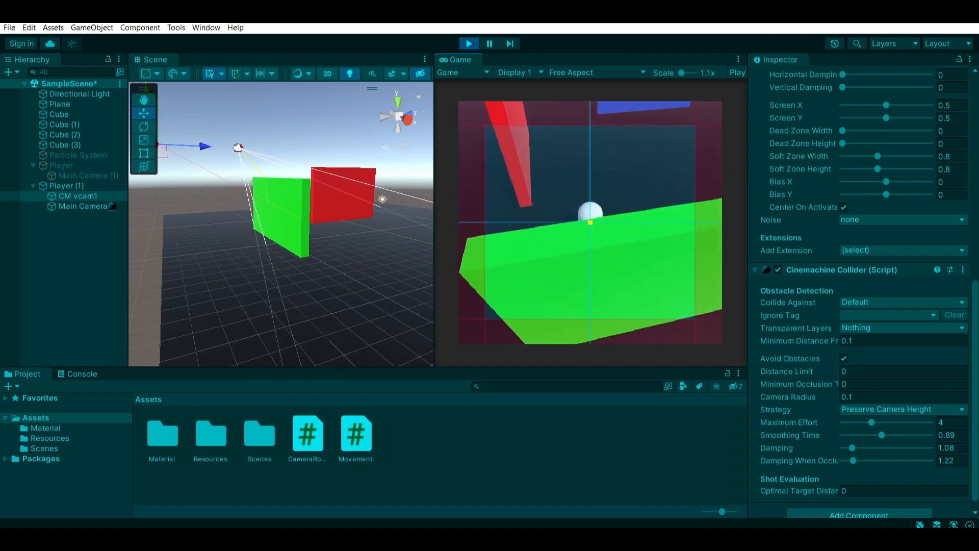
{"action": "key", "text": "d"}
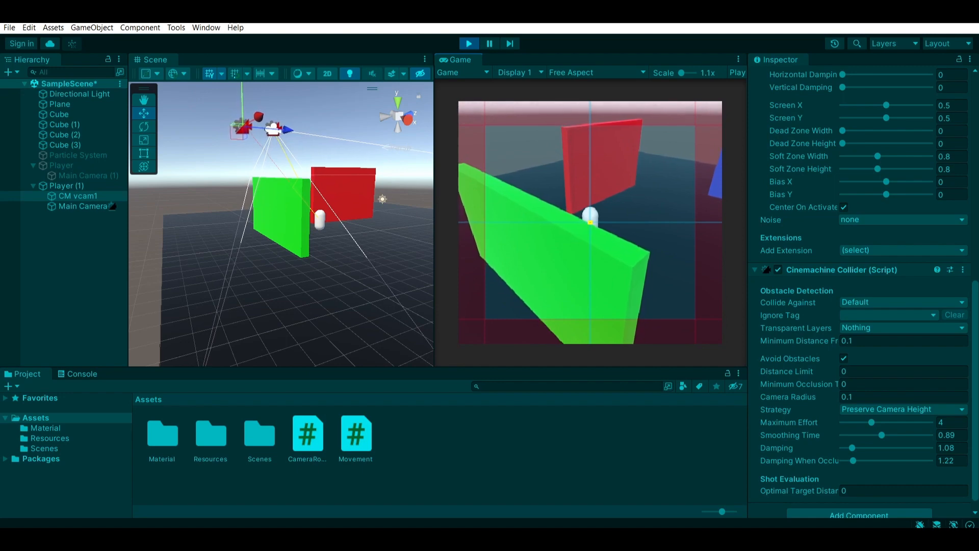
{"action": "key", "text": "d"}
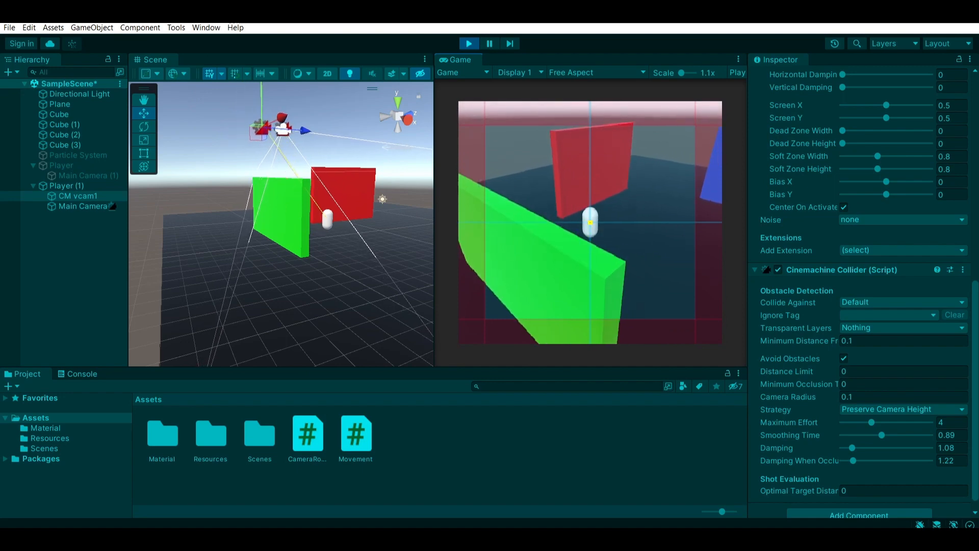
{"action": "key", "text": "w"}
{"action": "key", "text": "a"}
{"action": "key", "text": "d"}
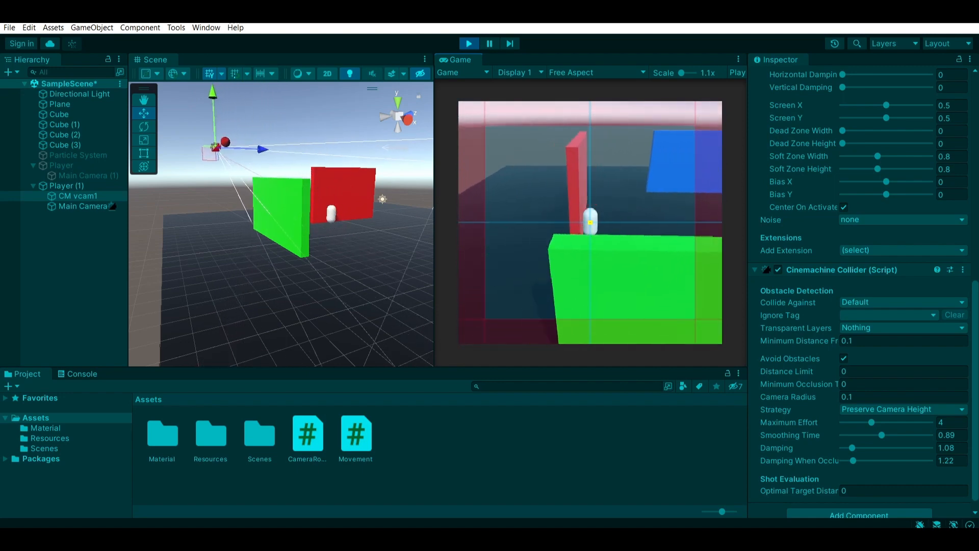
{"action": "key", "text": "a"}
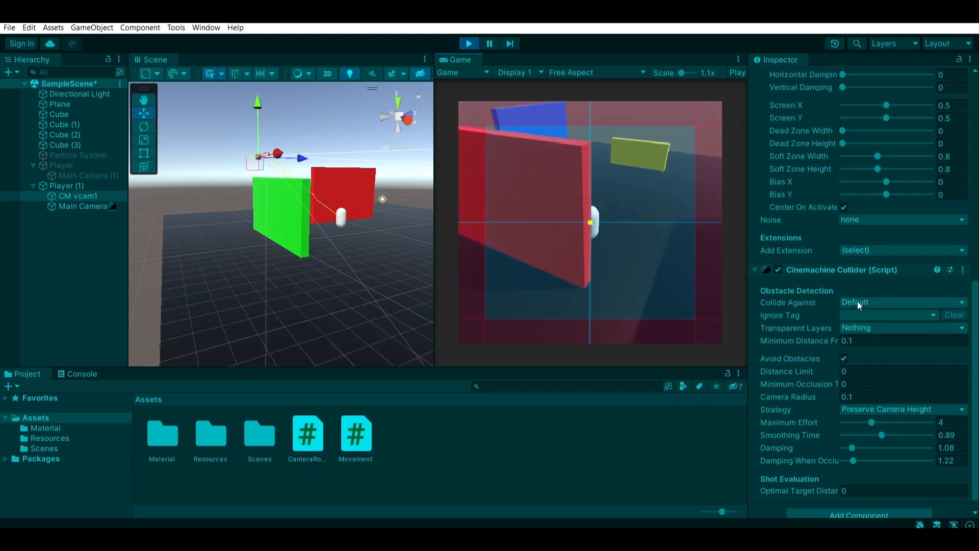
{"action": "key", "text": "d"}
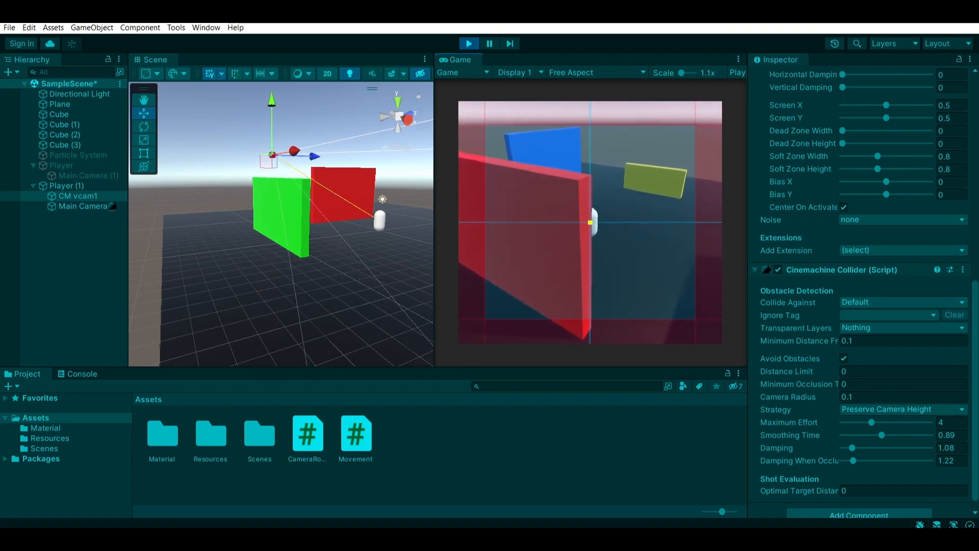
{"action": "key", "text": "d"}
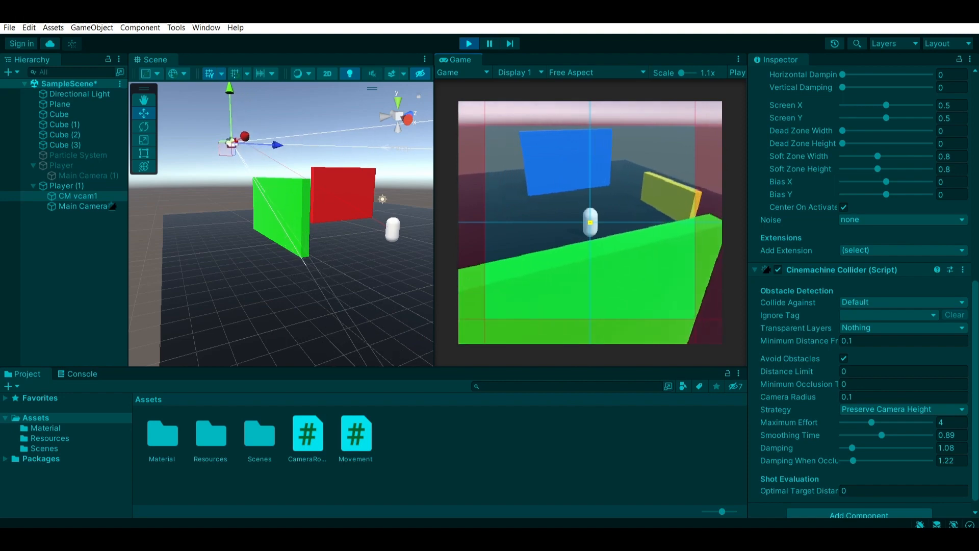
{"action": "key", "text": "s"}
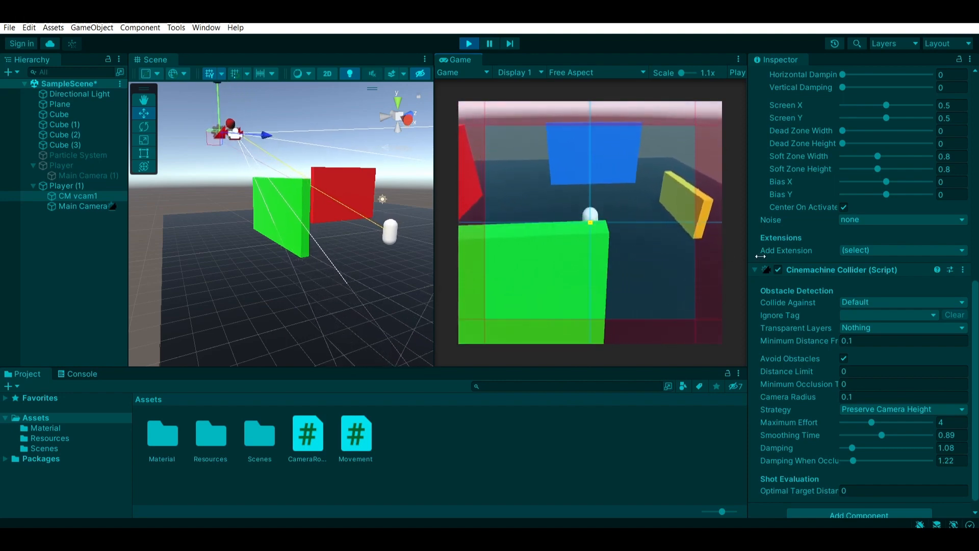
Step: Review the Cinemachine Collider's Ignore Tag and Collide Against options without changing them
{"action": "left_click", "coordinate": [864, 315]}
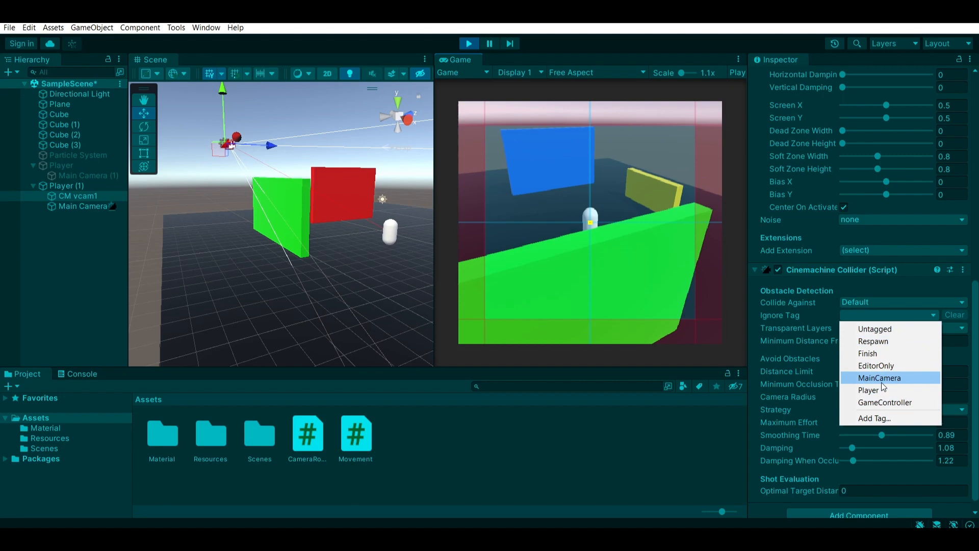
{"action": "left_click", "coordinate": [852, 302]}
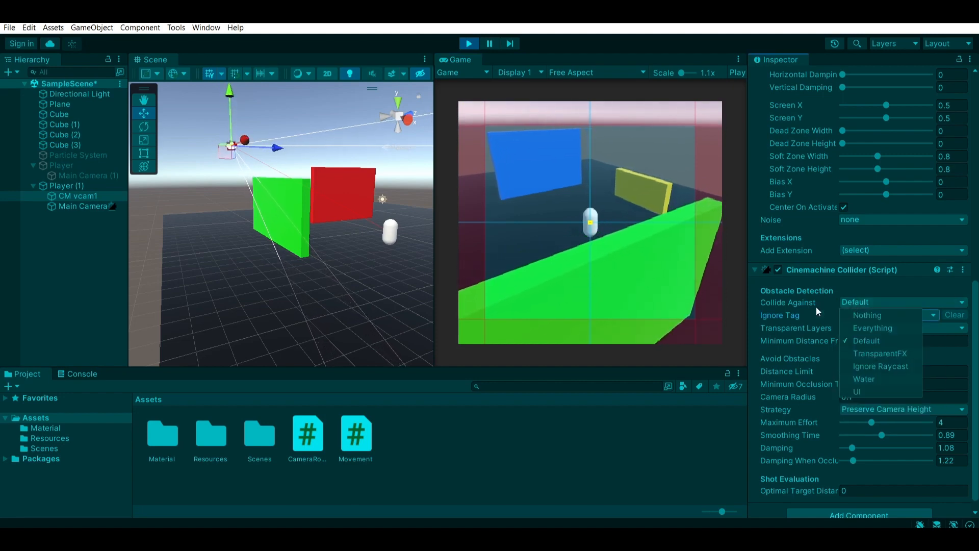
{"action": "left_click", "coordinate": [792, 352]}
{"action": "left_click", "coordinate": [723, 302]}
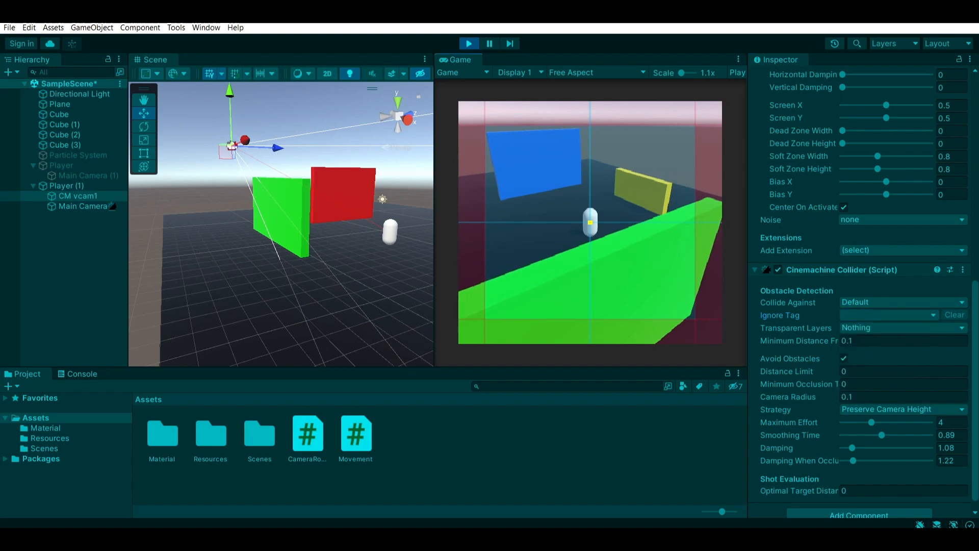
Step: Set the Cinemachine Collider's Damping When Occluded to 0 and test it by moving the player past the walls
{"action": "key", "text": "a"}
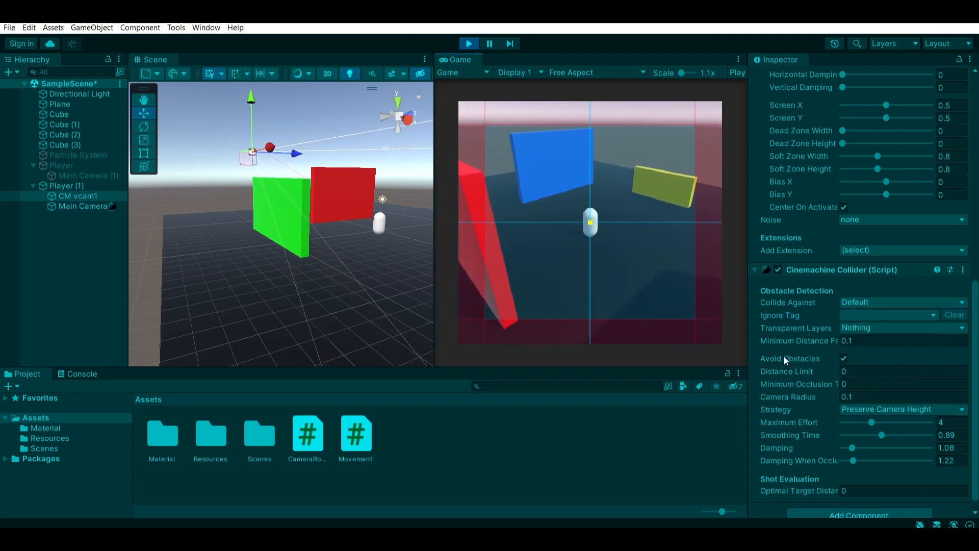
{"action": "scroll", "coordinate": [806, 385], "scroll_direction": "down", "scroll_amount": 1}
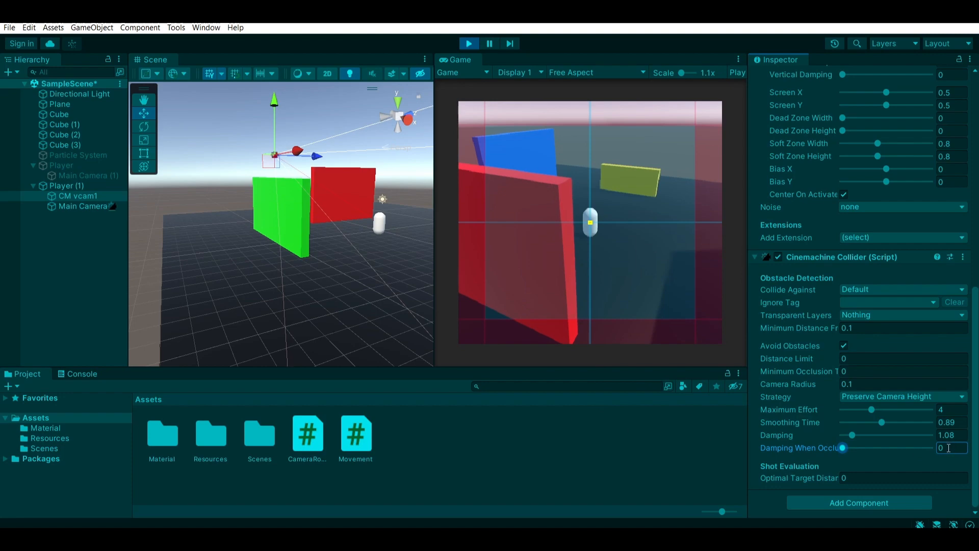
{"action": "left_click", "coordinate": [594, 271]}
{"action": "key", "text": "a"}
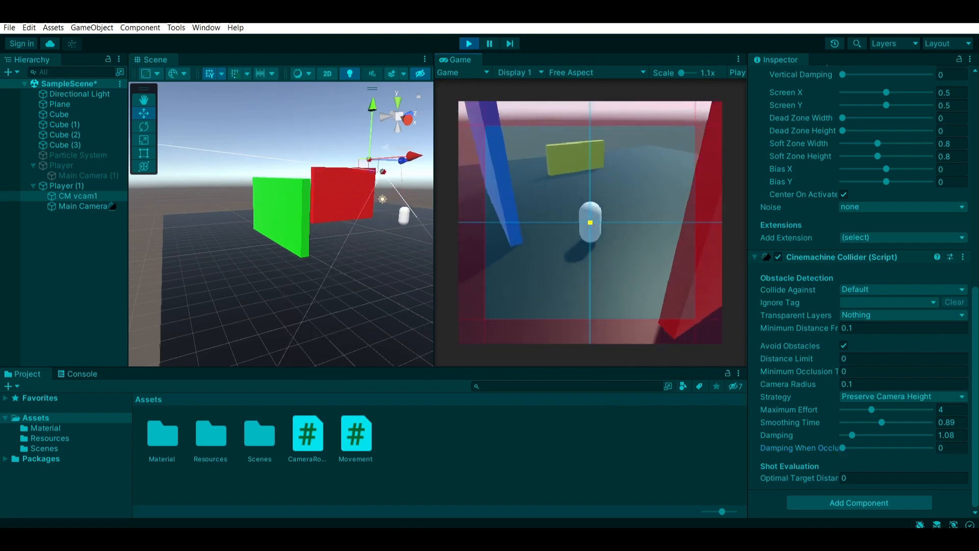
Step: Move the player past the red and blue walls and across the open floor to examine the follow camera's obstacle avoidance without occlusion damping
{"action": "key", "text": "d"}
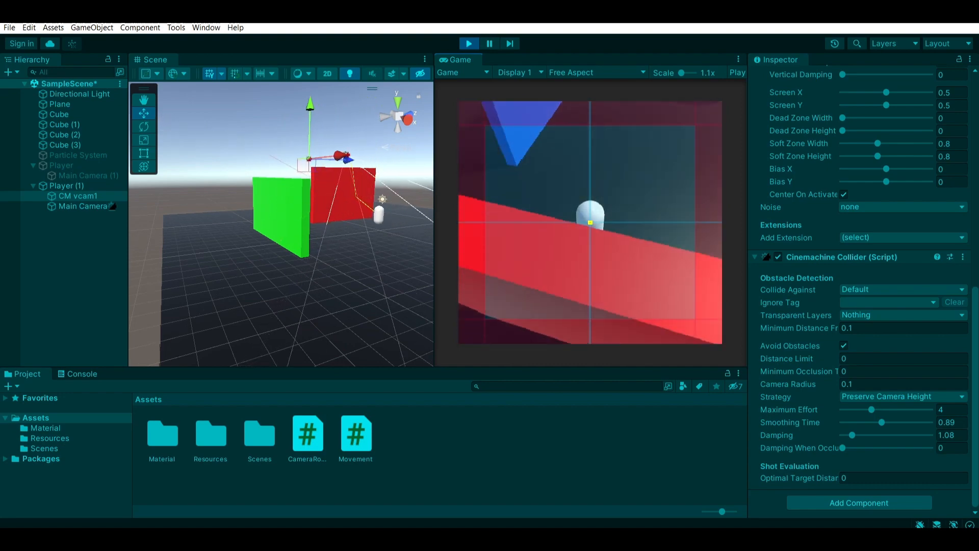
{"action": "key", "text": "s"}
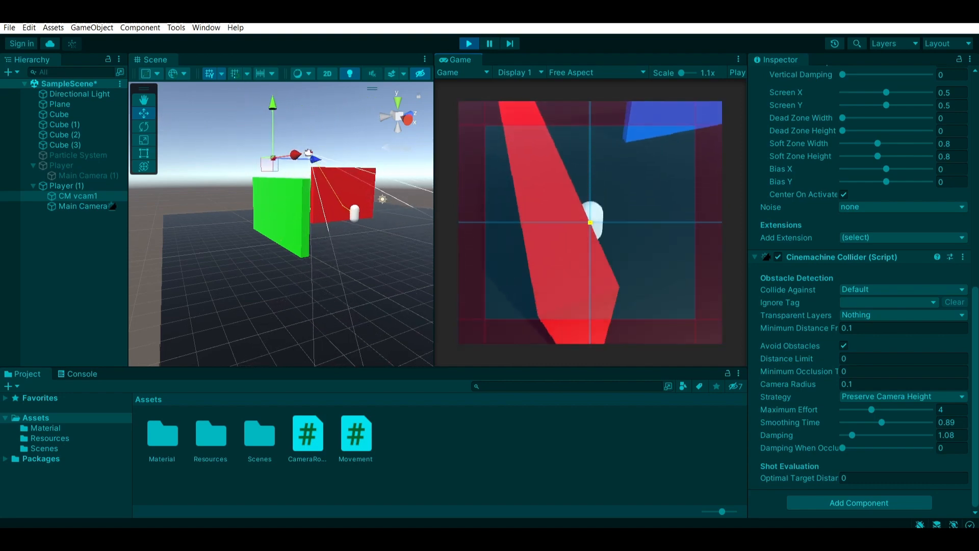
{"action": "key", "text": "w"}
{"action": "key", "text": "w"}
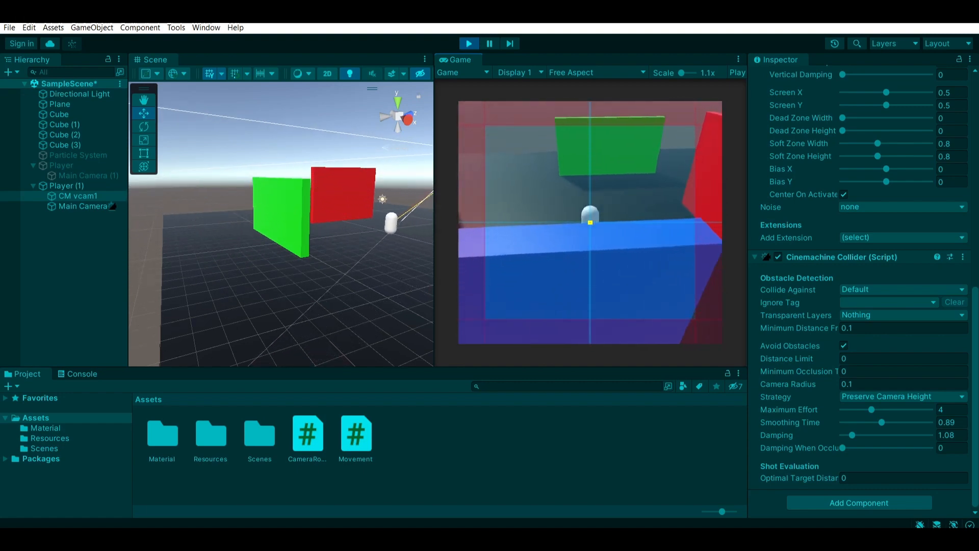
{"action": "key", "text": "d"}
{"action": "key", "text": "a"}
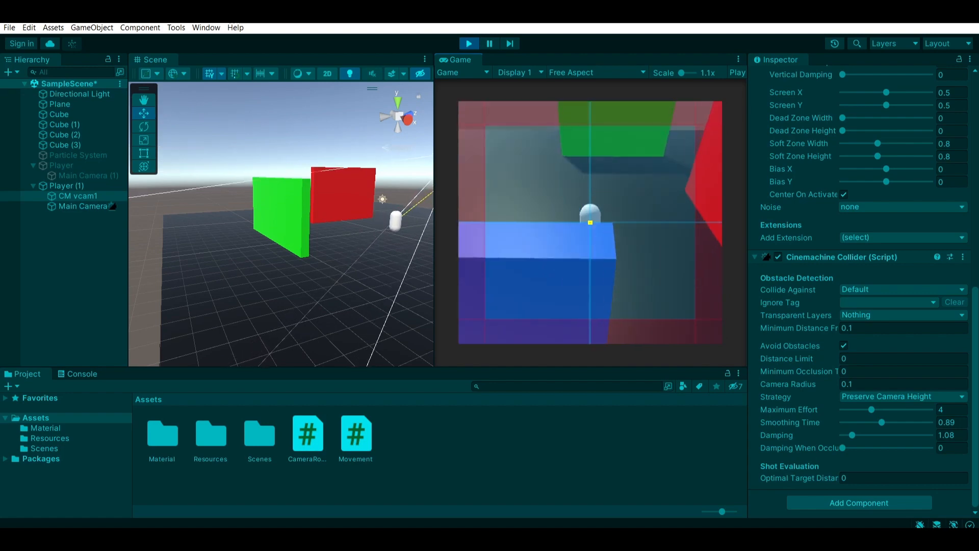
{"action": "key", "text": "w"}
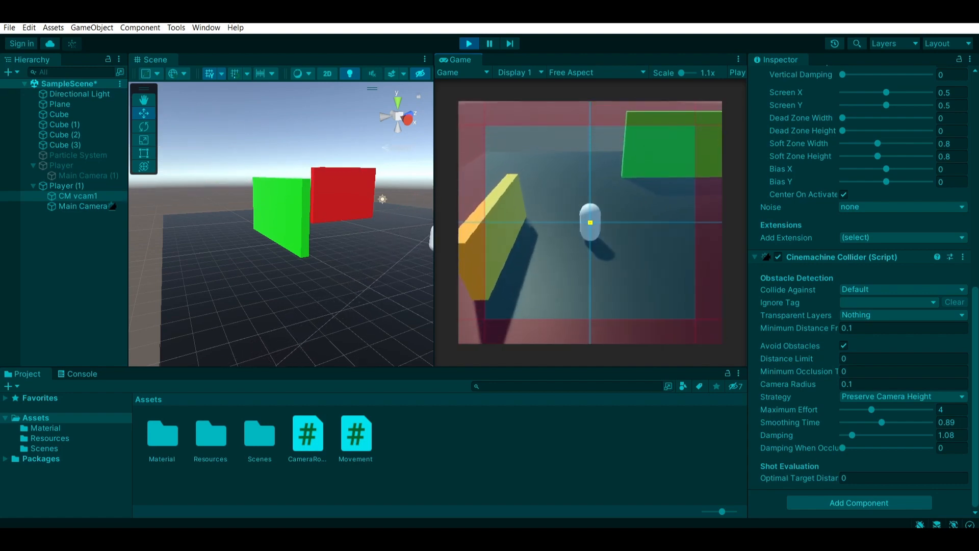
{"action": "key", "text": "w"}
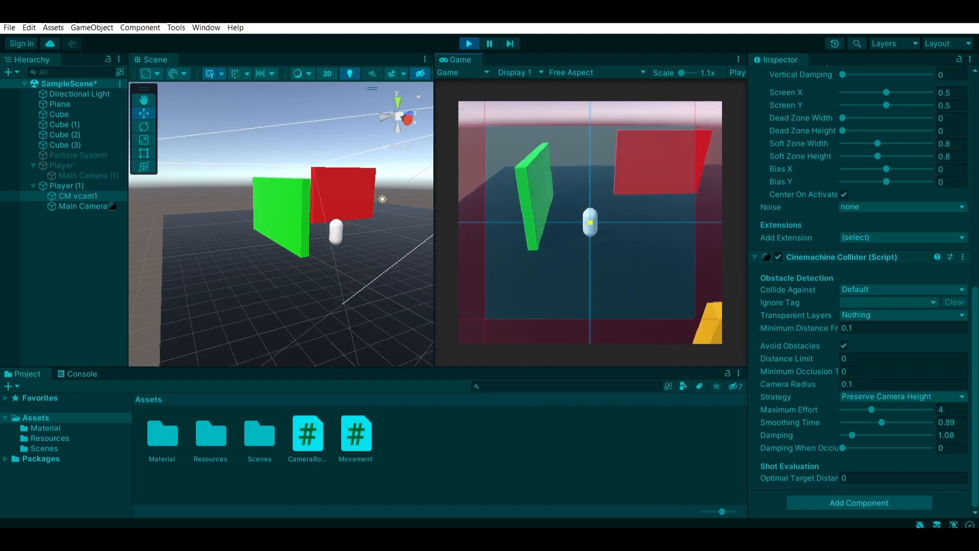